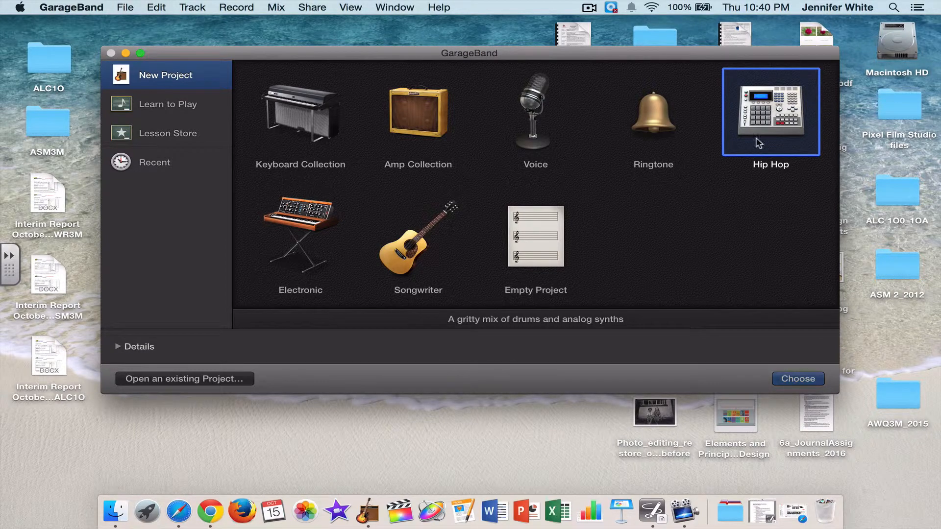
Create a new project from the Hip Hop template and hide the Loops browser.
{"action": "left_click", "coordinate": [800, 379]}
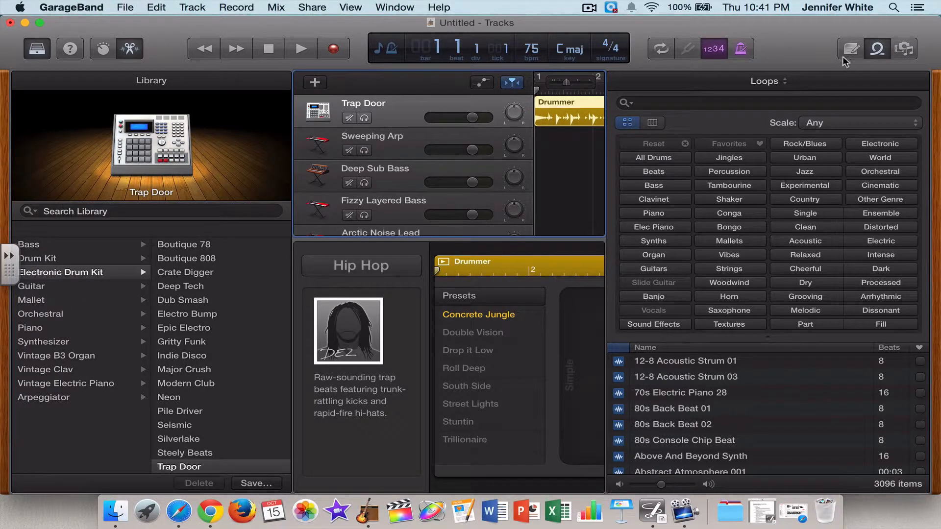
{"action": "left_click", "coordinate": [877, 51]}
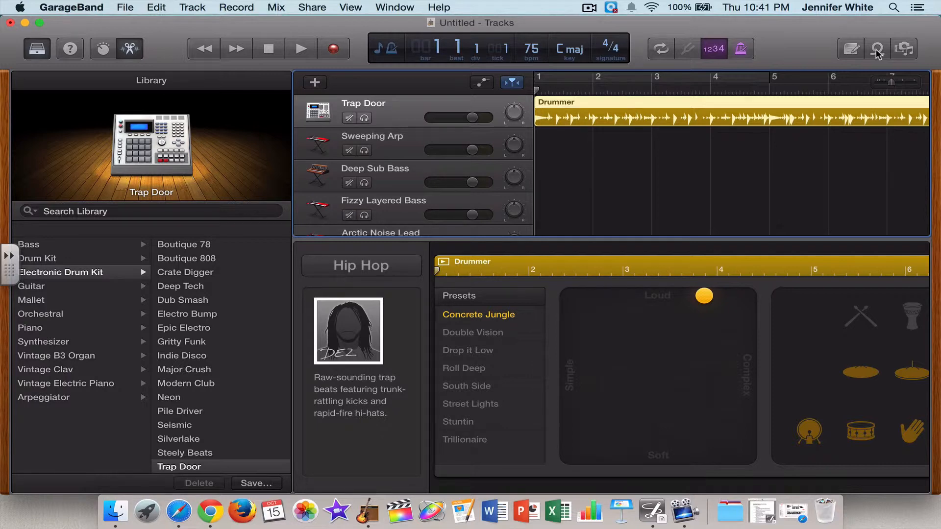
{"action": "mouse_move", "coordinate": [75, 107]}
{"action": "mouse_move", "coordinate": [535, 91]}
{"action": "left_mouse_down"}
{"action": "mouse_move", "coordinate": [672, 90]}
{"action": "mouse_move", "coordinate": [569, 94]}
{"action": "mouse_move", "coordinate": [642, 97]}
{"action": "mouse_move", "coordinate": [543, 101]}
{"action": "mouse_move", "coordinate": [537, 109]}
{"action": "left_mouse_up"}
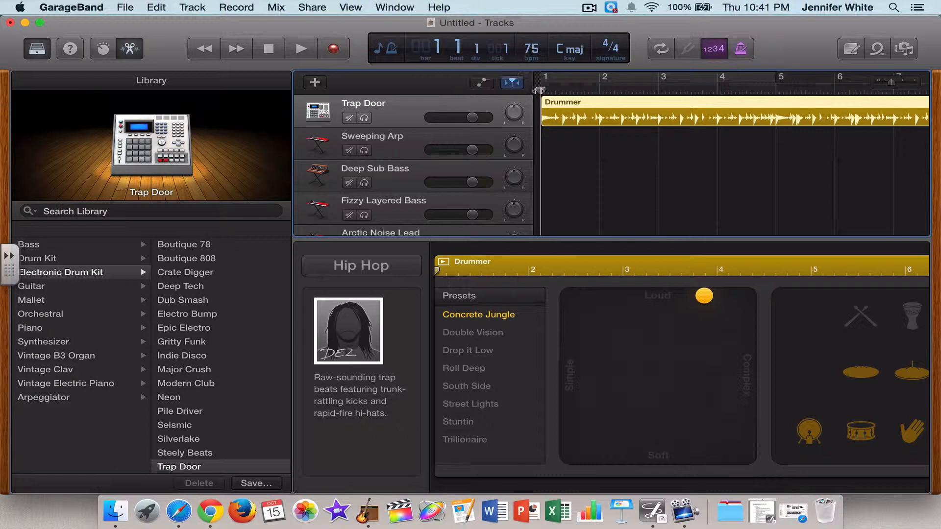
{"action": "mouse_move", "coordinate": [540, 91]}
{"action": "left_mouse_down"}
{"action": "mouse_move", "coordinate": [570, 91]}
{"action": "mouse_move", "coordinate": [539, 94]}
{"action": "left_mouse_up"}
Turn on the cycle area, shift its four-bar range to bar 2 and back to bar 1, and turn cycling off.
{"action": "left_click", "coordinate": [661, 49]}
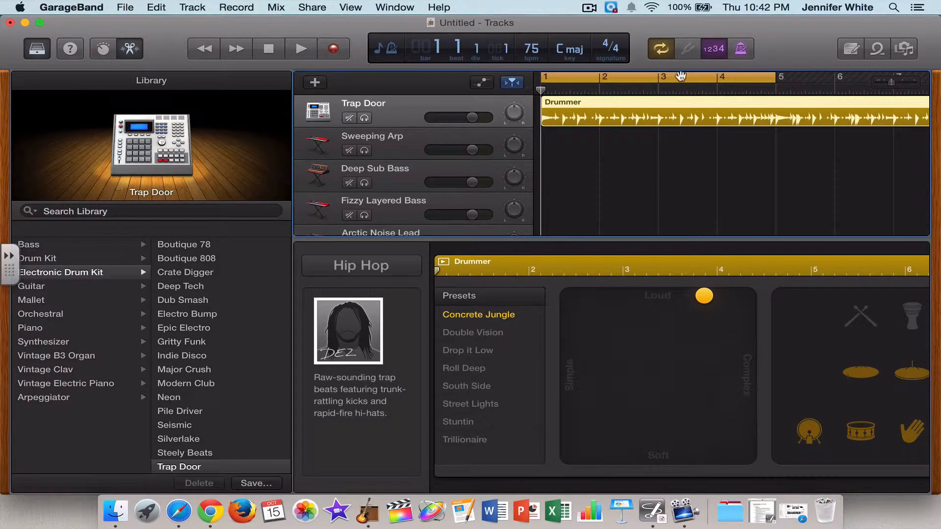
{"action": "left_click_drag", "start_coordinate": [679, 77], "coordinate": [737, 77]}
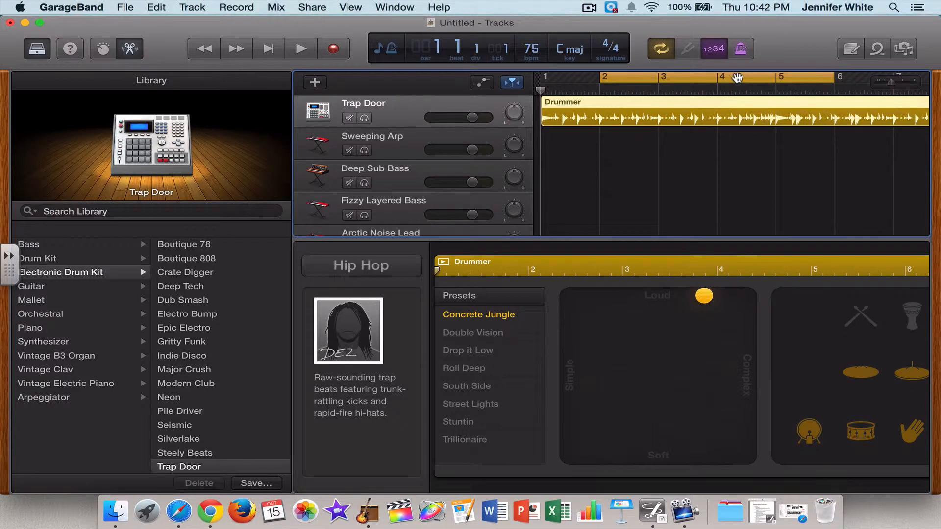
{"action": "left_click_drag", "start_coordinate": [737, 77], "coordinate": [679, 77]}
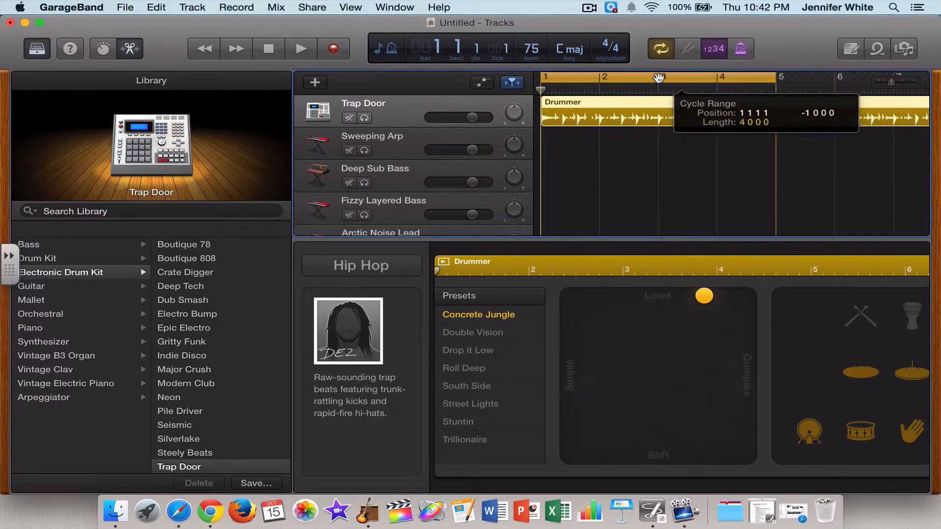
{"action": "left_click", "coordinate": [661, 50]}
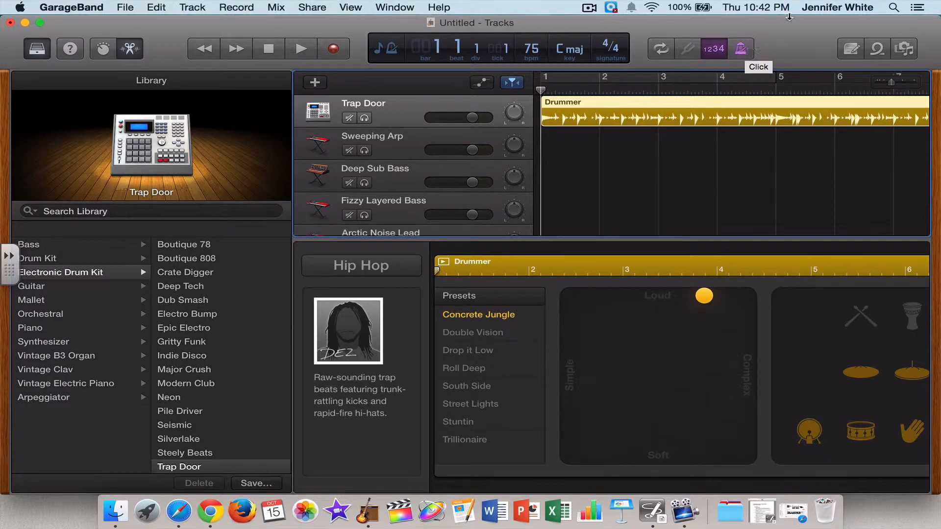
Look through the Note Pad, the Loops browser and the media browser's Movies, closing each one after viewing.
{"action": "left_click", "coordinate": [851, 49]}
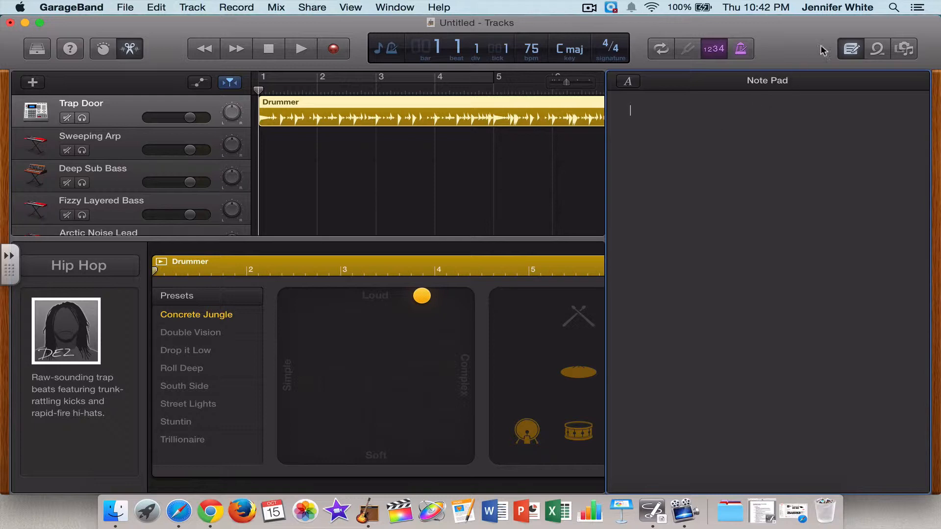
{"action": "left_click", "coordinate": [849, 49]}
{"action": "left_click", "coordinate": [877, 49]}
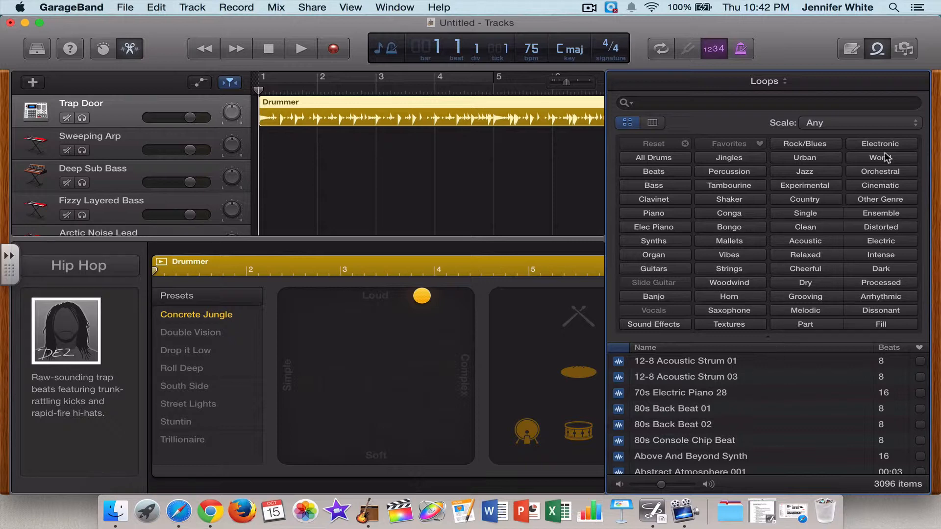
{"action": "left_click", "coordinate": [888, 50]}
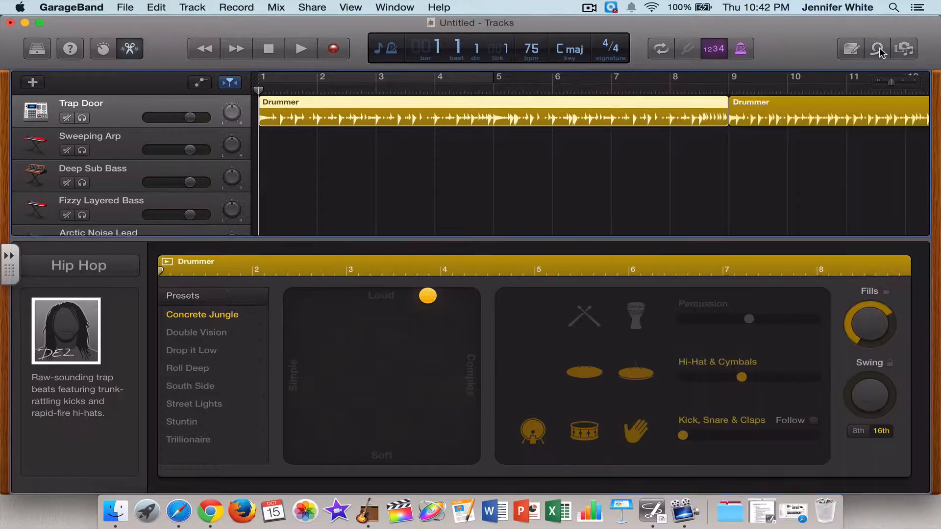
{"action": "left_click", "coordinate": [906, 51]}
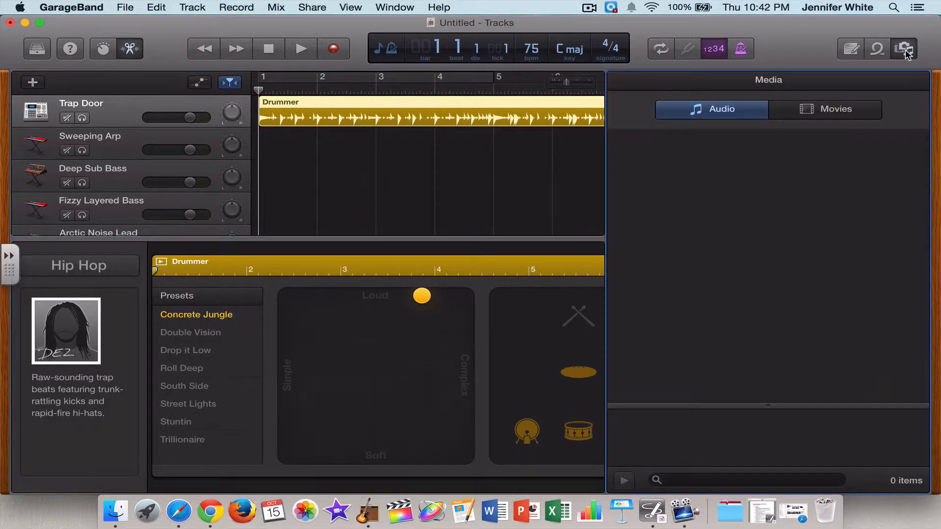
{"action": "left_click", "coordinate": [827, 111]}
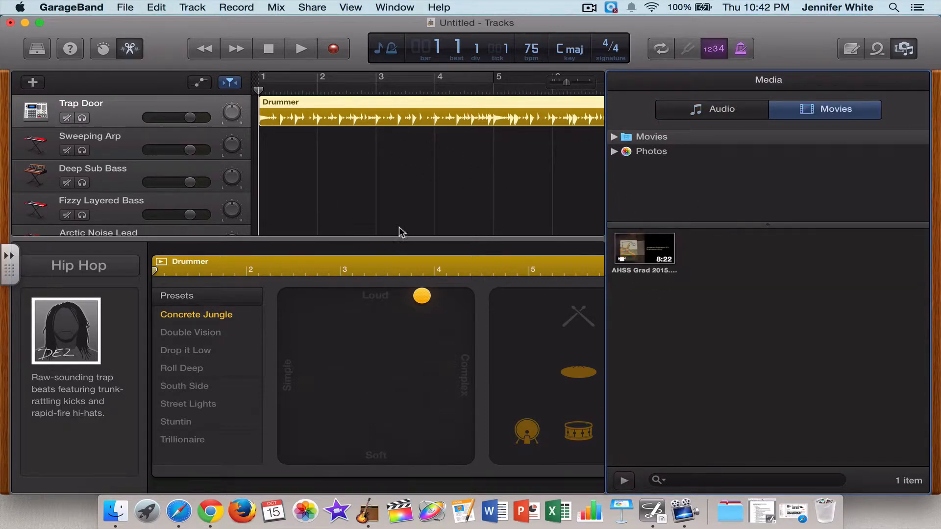
{"action": "left_click", "coordinate": [910, 49]}
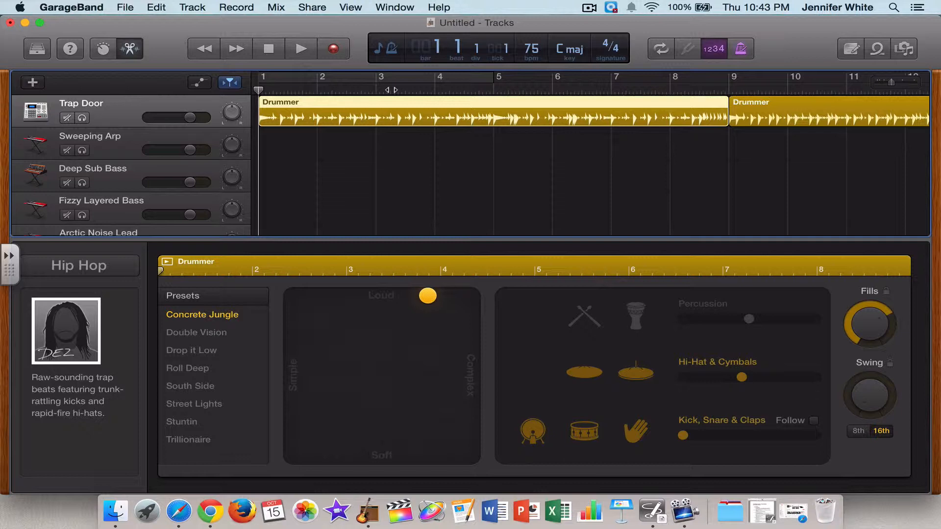
Play the drum track briefly, move the playhead to bar 4, and return it to the project's beginning.
{"action": "key", "text": "space"}
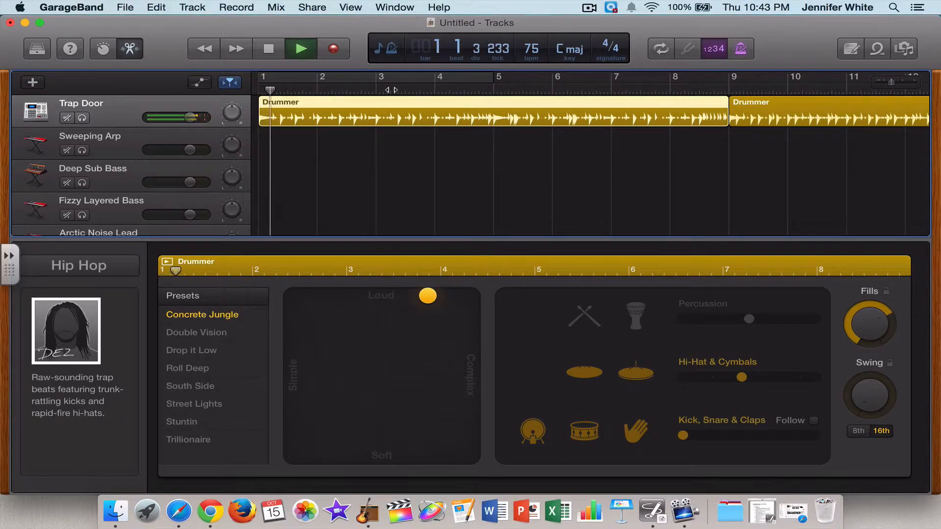
{"action": "left_click", "coordinate": [302, 49]}
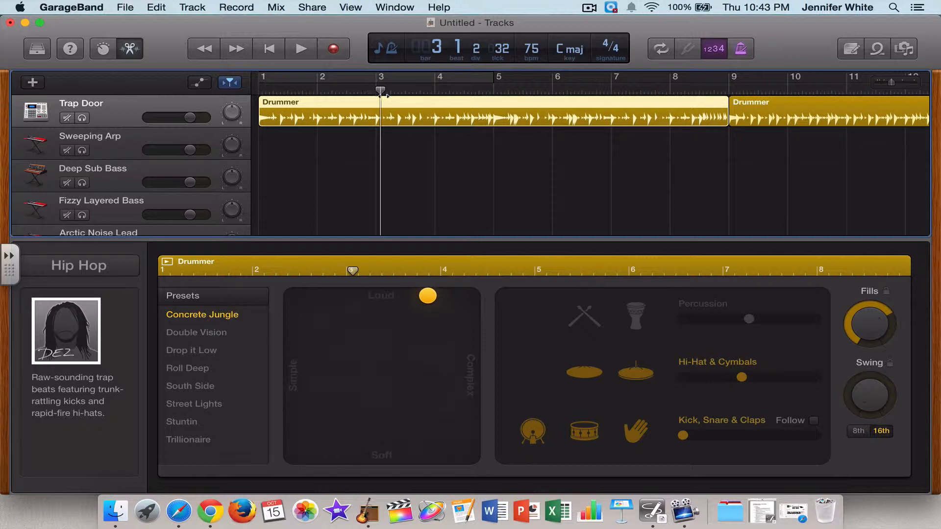
{"action": "left_click_drag", "start_coordinate": [380, 91], "coordinate": [429, 93]}
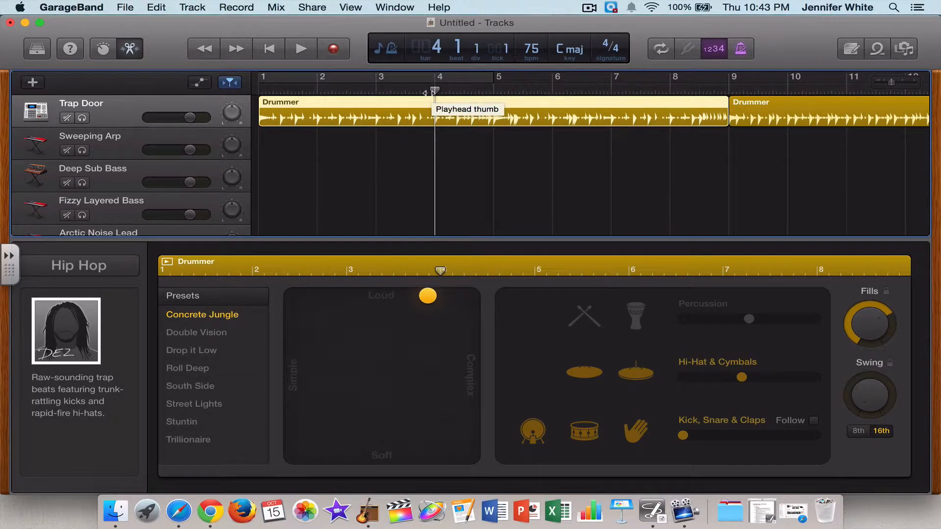
{"action": "key", "text": "Return"}
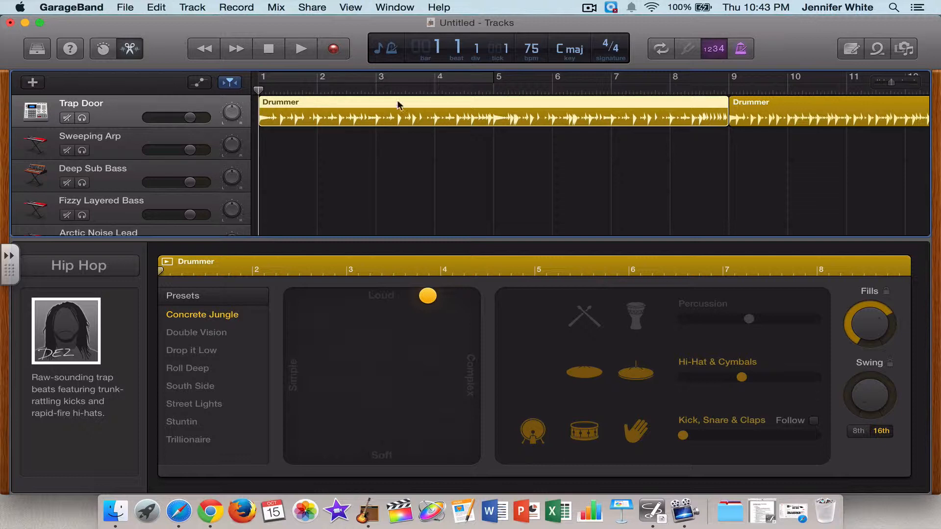
Play the project and audition the drummer presets from Double Vision down to Trillionaire, finishing on Concrete Jungle.
{"action": "key", "text": "space"}
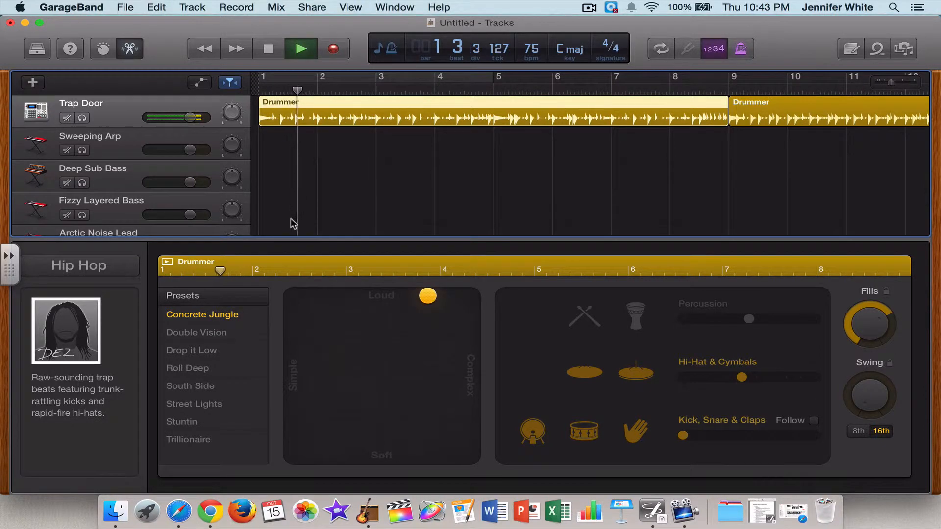
{"action": "left_click", "coordinate": [191, 333]}
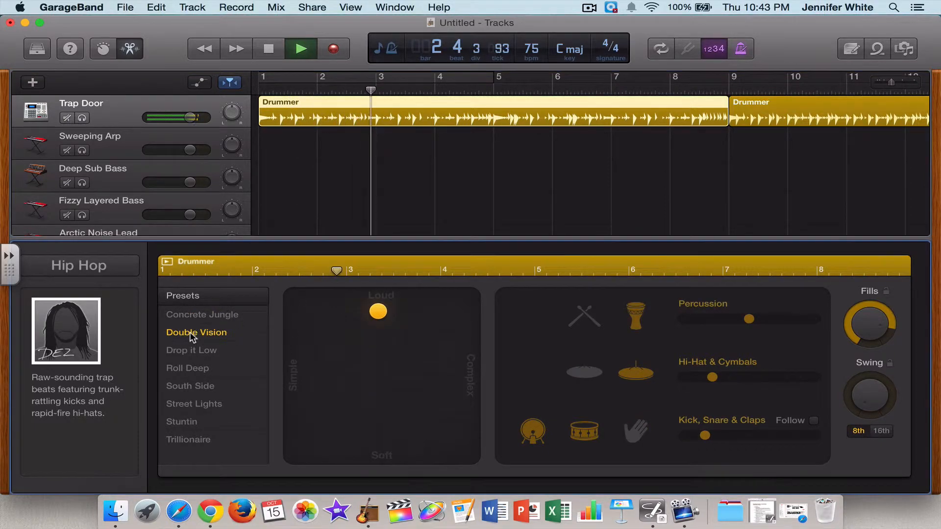
{"action": "left_click", "coordinate": [185, 350]}
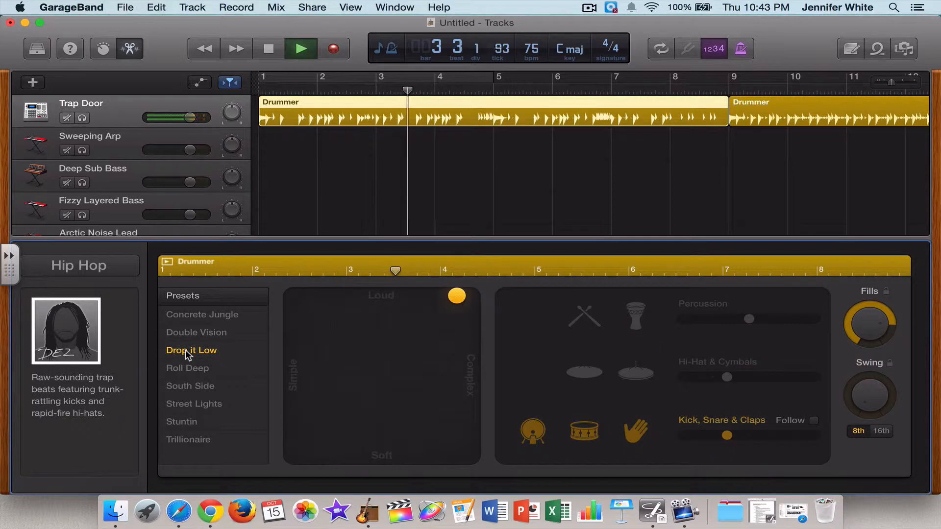
{"action": "left_click", "coordinate": [186, 367]}
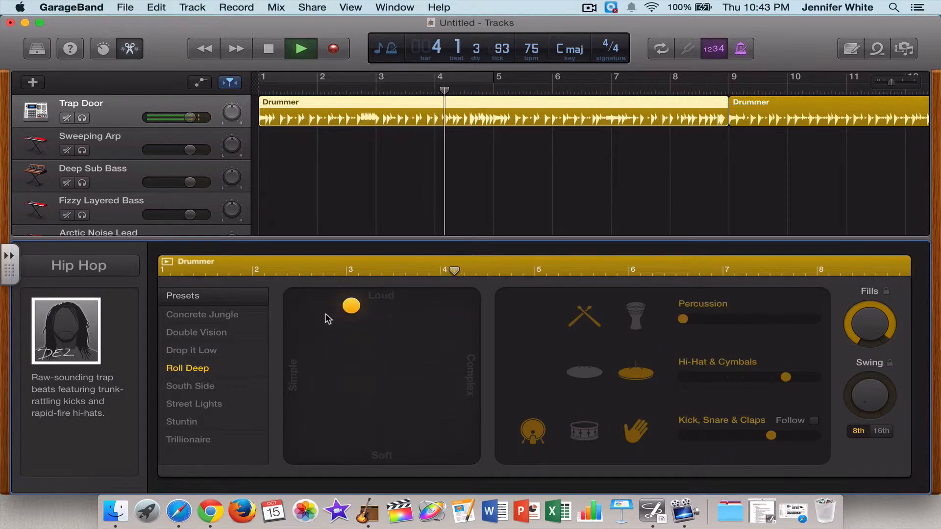
{"action": "left_click", "coordinate": [201, 386]}
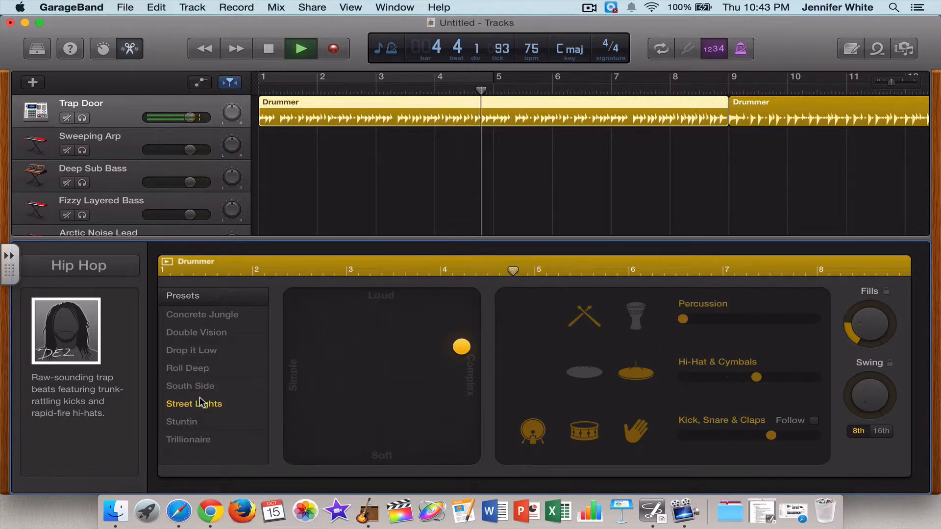
{"action": "left_click", "coordinate": [199, 397]}
{"action": "left_click", "coordinate": [183, 423]}
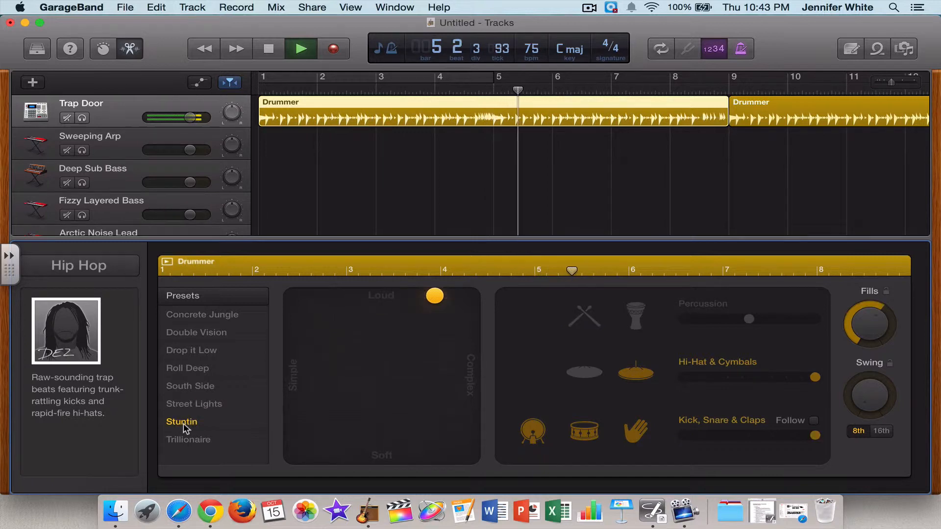
{"action": "left_click", "coordinate": [186, 440]}
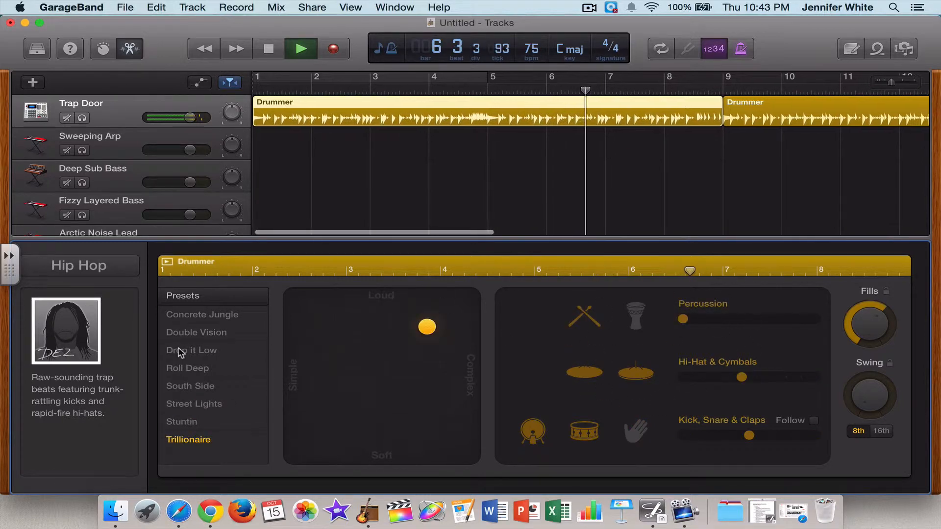
{"action": "left_click", "coordinate": [185, 318]}
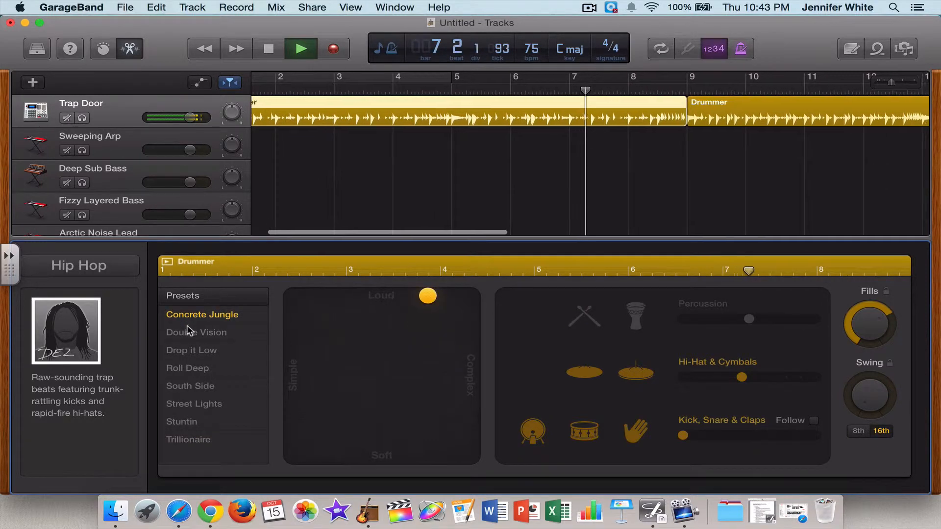
Apply the Double Vision preset to the first Drummer region, shift its feel towards simpler and softer, and stop playback.
{"action": "left_click", "coordinate": [196, 333]}
{"action": "left_click_drag", "start_coordinate": [381, 313], "coordinate": [336, 330]}
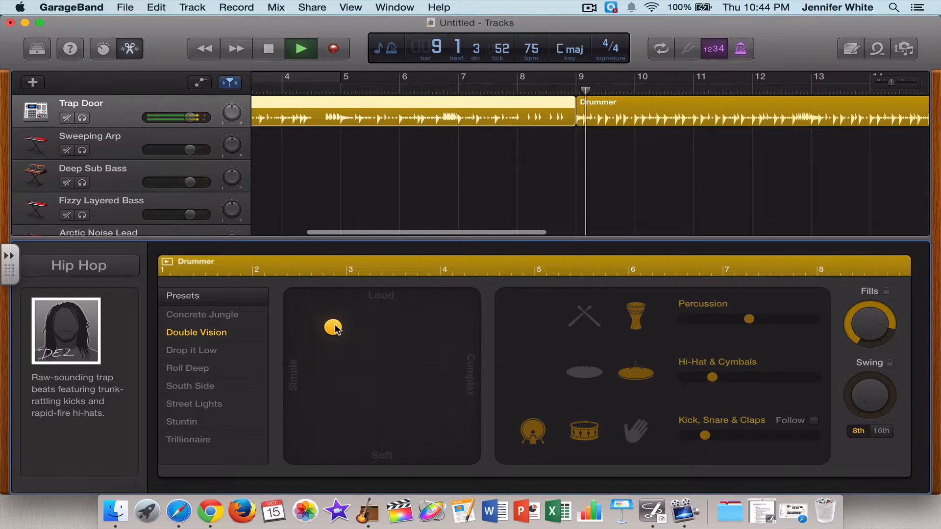
{"action": "key", "text": "space"}
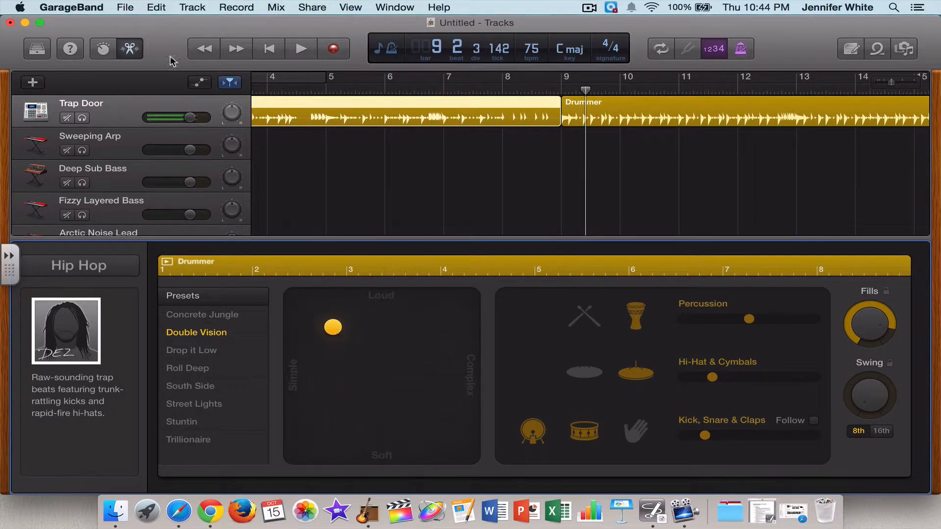
Show the Library and change the Trap Door track's sound to the Detroit Garage drum kit.
{"action": "left_click", "coordinate": [38, 49]}
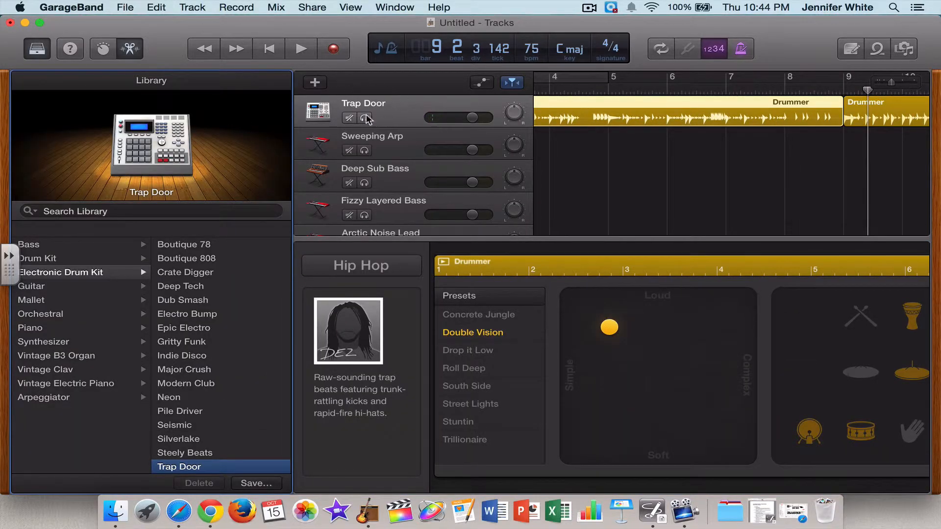
{"action": "left_click", "coordinate": [102, 260]}
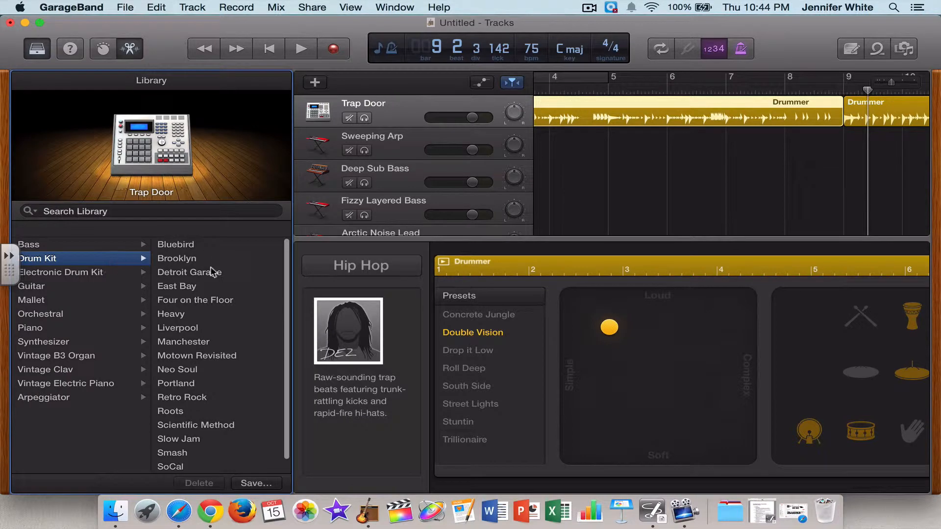
{"action": "left_click", "coordinate": [211, 272]}
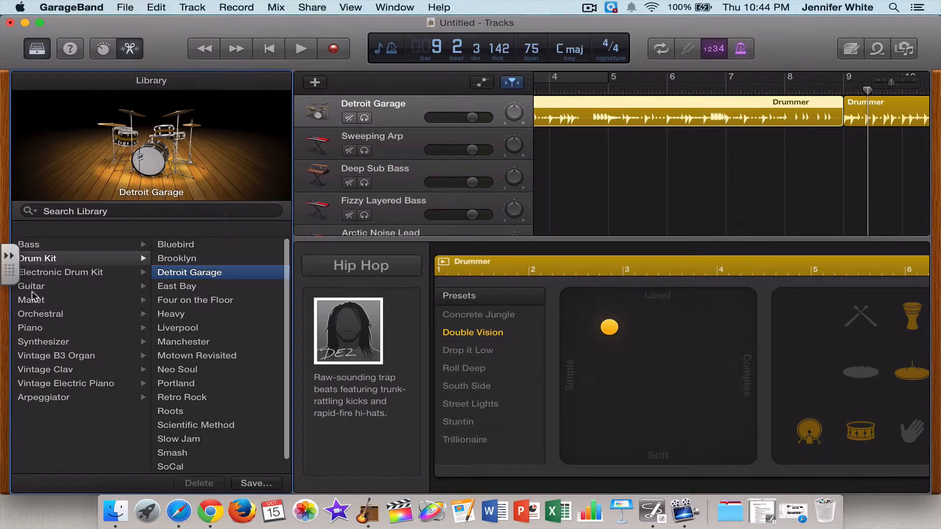
Browse the Orchestral and Piano sounds and change the first track's instrument to Steinway Grand Piano.
{"action": "left_click", "coordinate": [32, 313]}
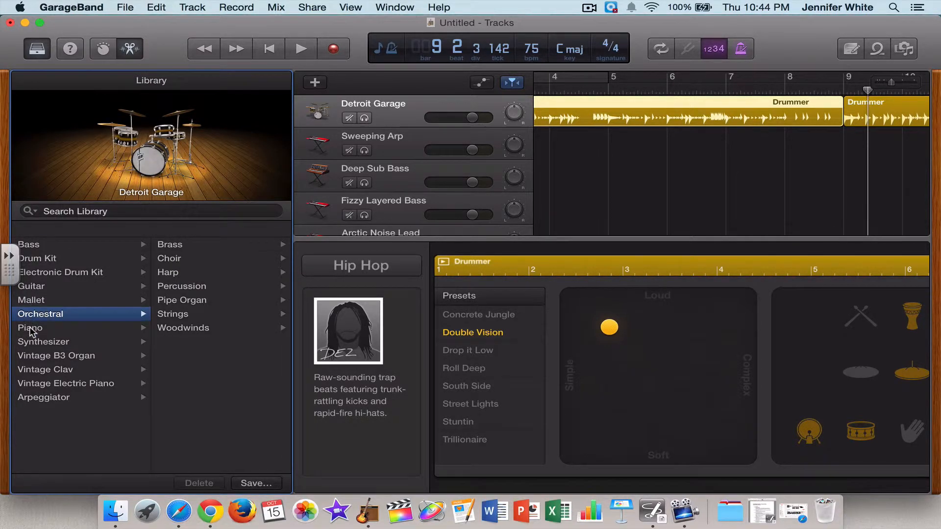
{"action": "left_click", "coordinate": [32, 329]}
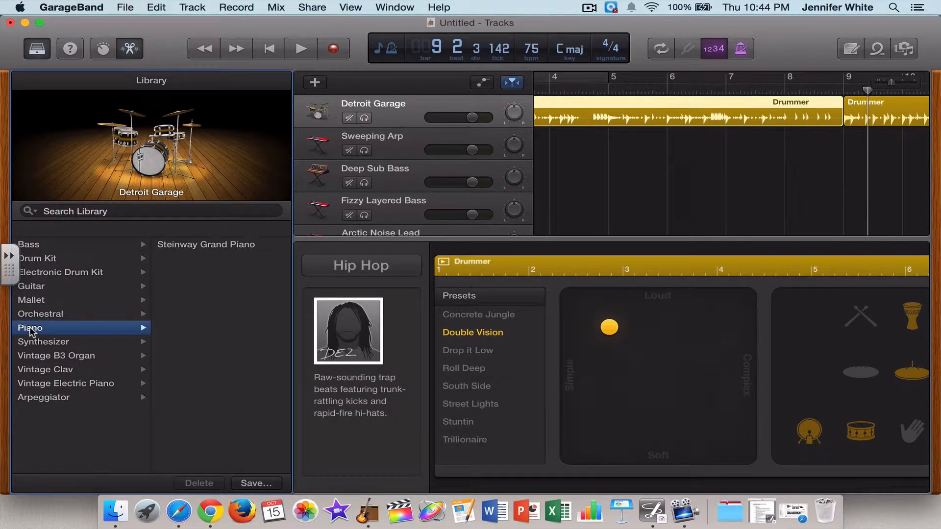
{"action": "left_click", "coordinate": [171, 248]}
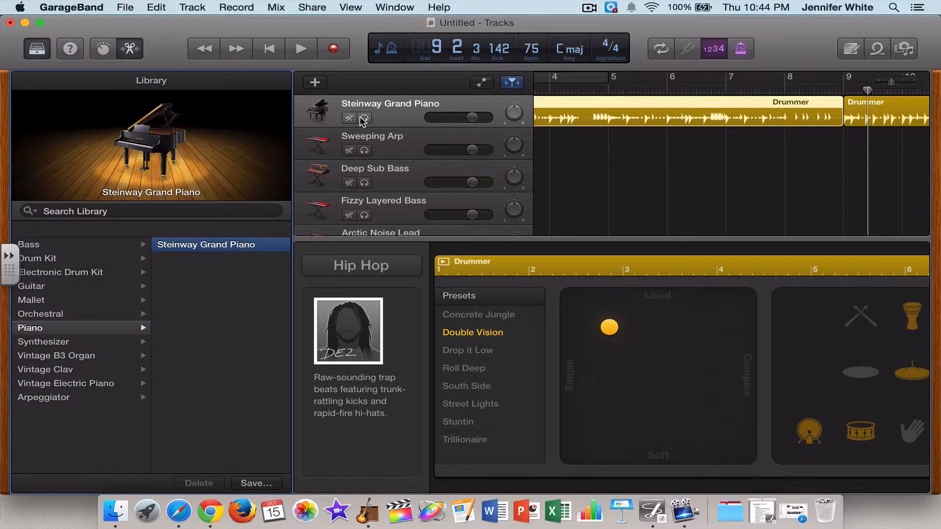
Change the first track's sound to the Crate Digger electronic drum kit and play the project from the beginning.
{"action": "left_click", "coordinate": [30, 247]}
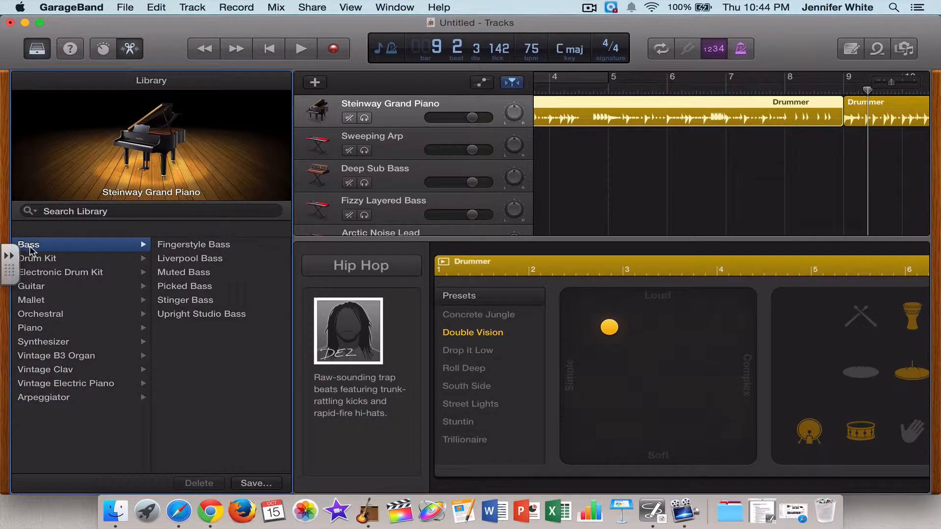
{"action": "left_click", "coordinate": [58, 276]}
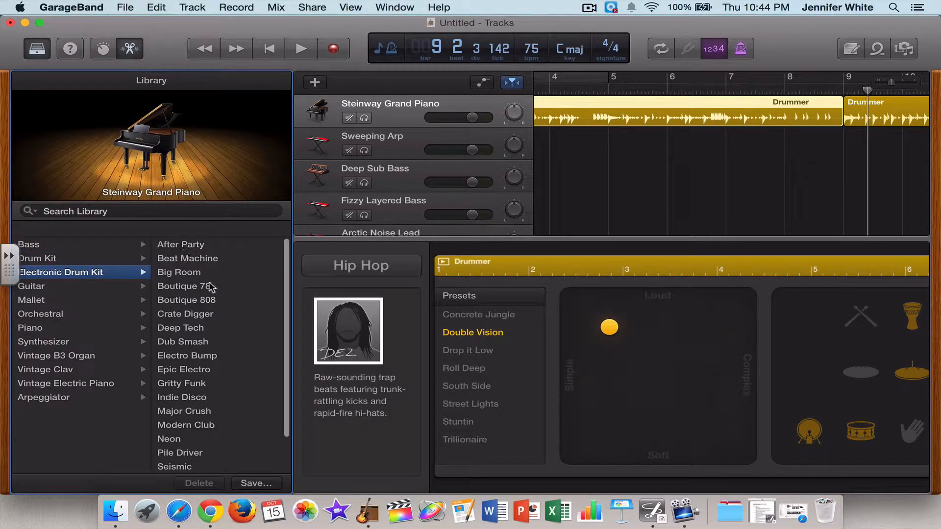
{"action": "left_click", "coordinate": [176, 318]}
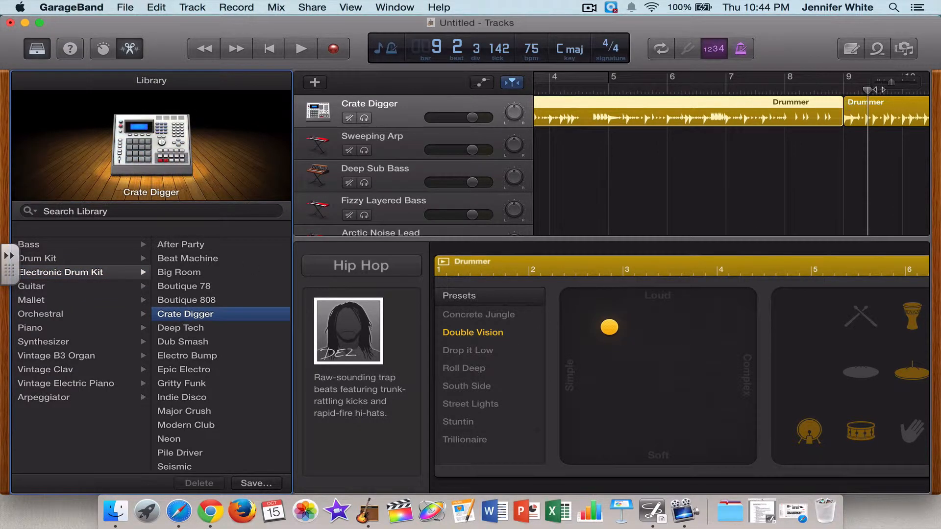
{"action": "key", "text": "Return"}
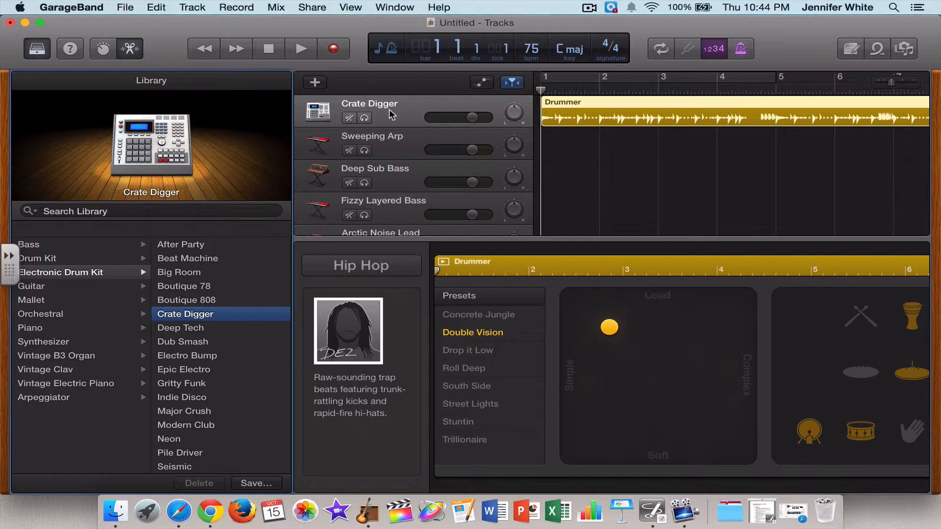
{"action": "key", "text": "space"}
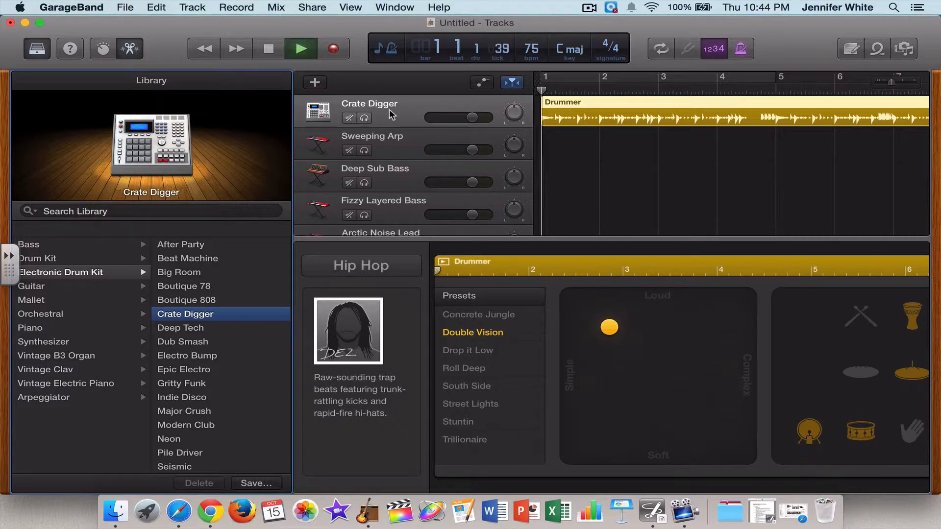
Audition the kits from Boutique 808 up to After Party, keep After Party, and return the stopped playback to the start.
{"action": "left_click", "coordinate": [188, 300]}
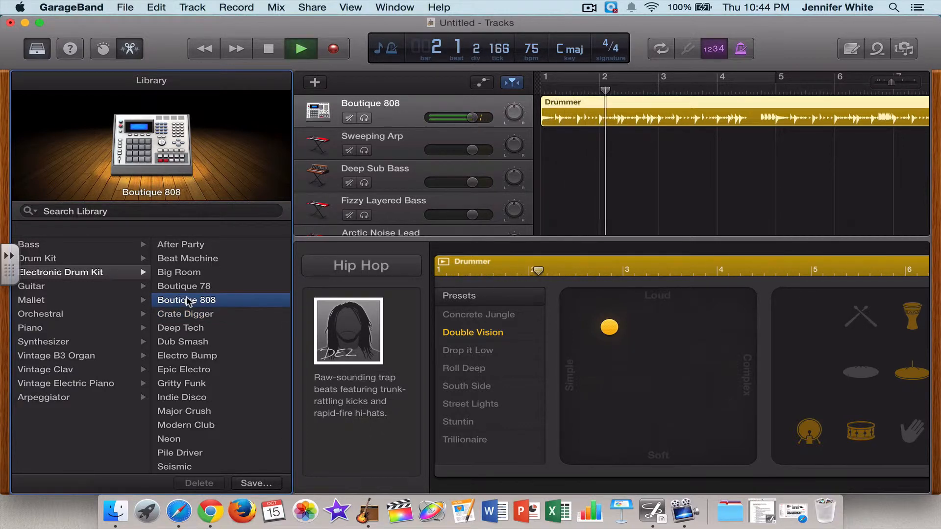
{"action": "left_click", "coordinate": [190, 287]}
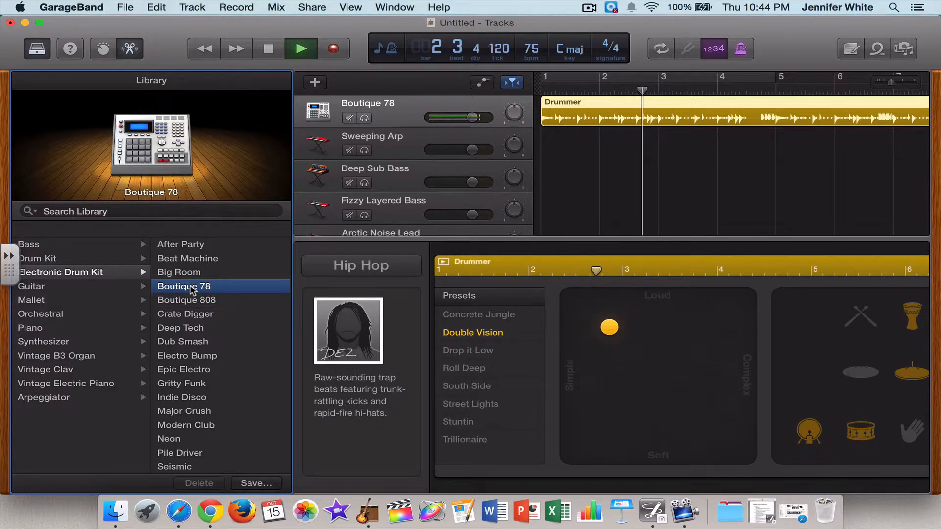
{"action": "left_click", "coordinate": [191, 271]}
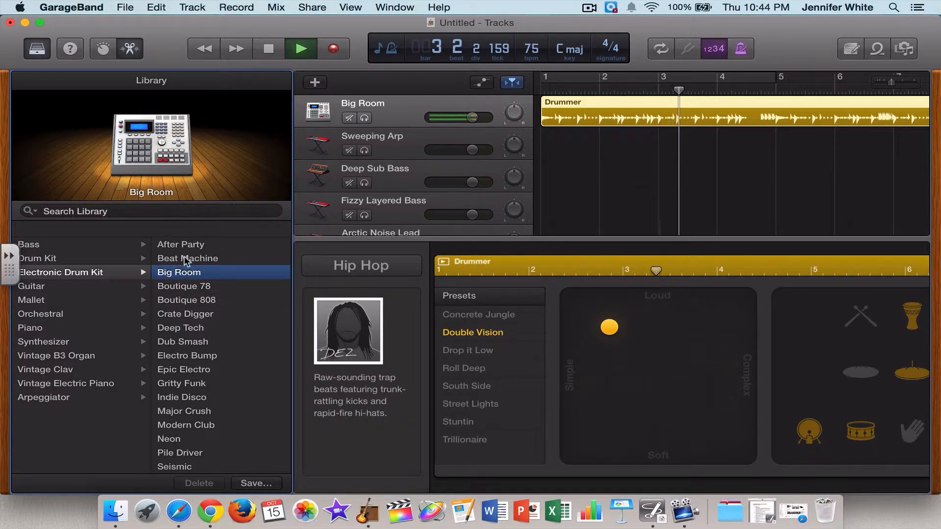
{"action": "left_click", "coordinate": [186, 260]}
{"action": "left_click", "coordinate": [185, 245]}
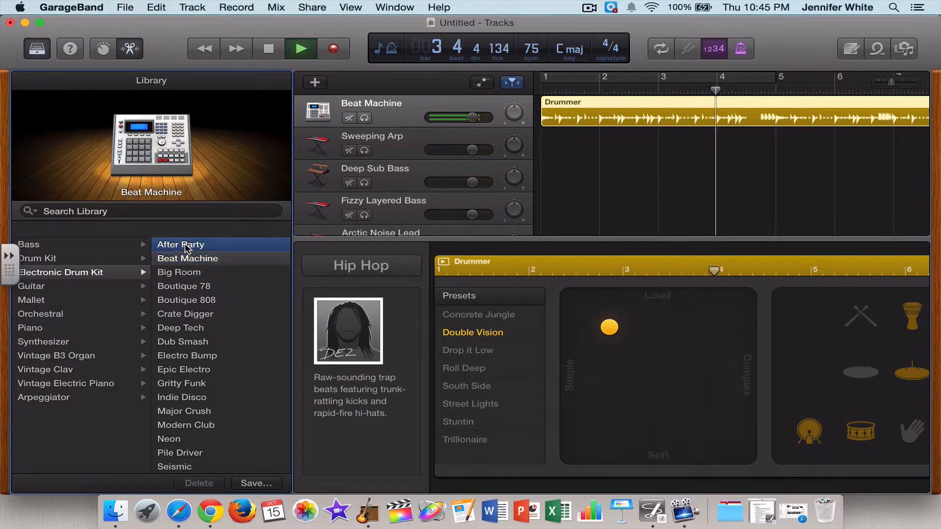
{"action": "key", "text": "space"}
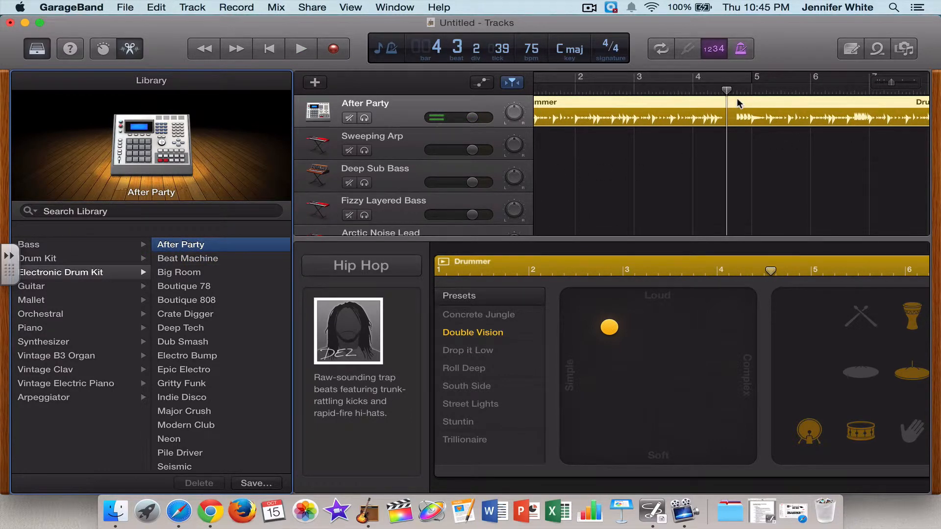
{"action": "key", "text": "Return"}
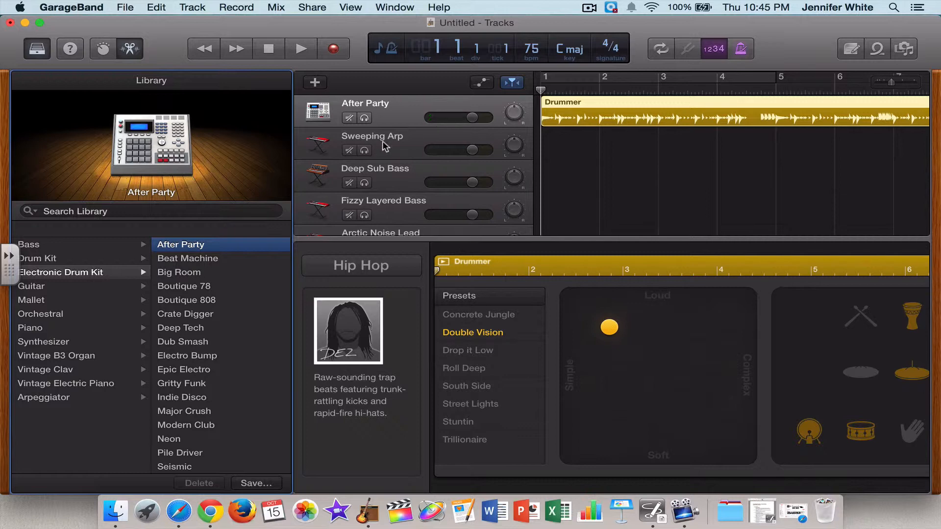
Select the Sweeping Arp track and show Musical Typing, closing it once and reopening it.
{"action": "scroll", "coordinate": [398, 211], "scroll_direction": "down", "scroll_amount": 5}
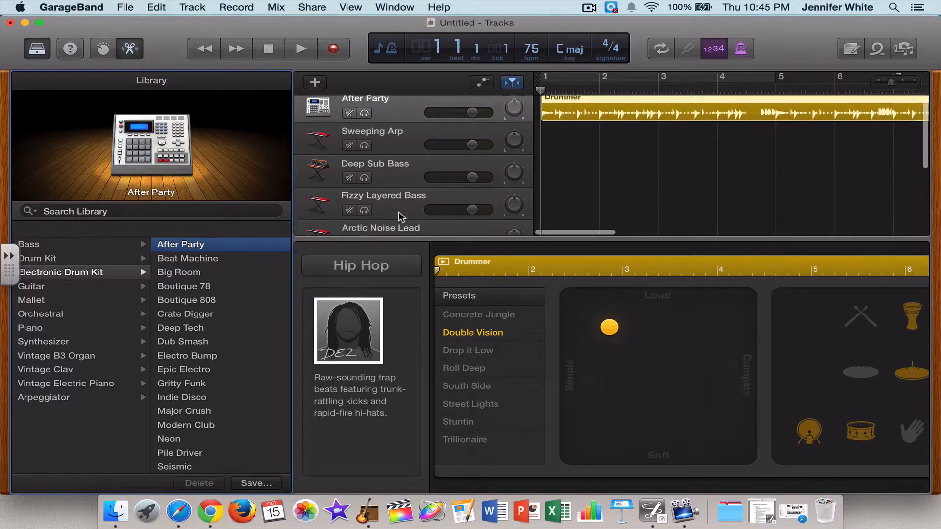
{"action": "scroll", "coordinate": [399, 210], "scroll_direction": "down", "scroll_amount": 5}
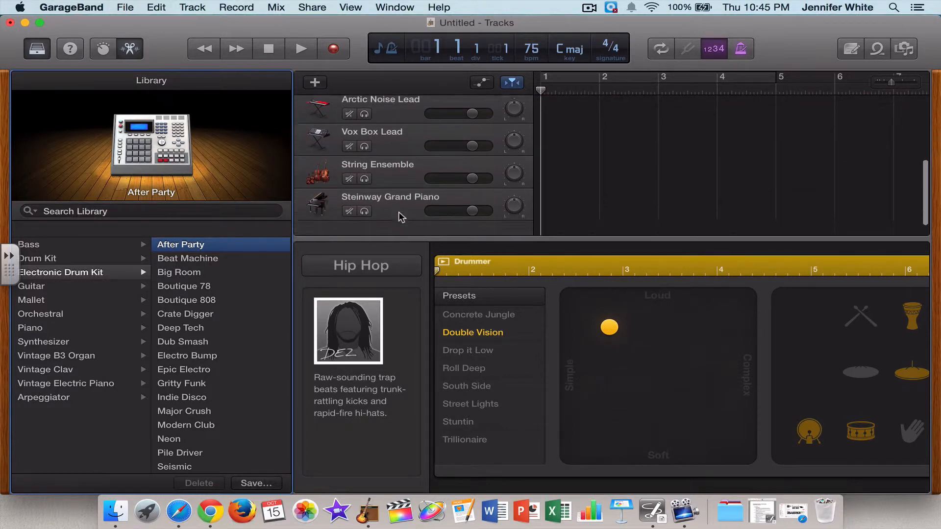
{"action": "scroll", "coordinate": [399, 210], "scroll_direction": "up", "scroll_amount": 5}
{"action": "scroll", "coordinate": [399, 213], "scroll_direction": "up", "scroll_amount": 5}
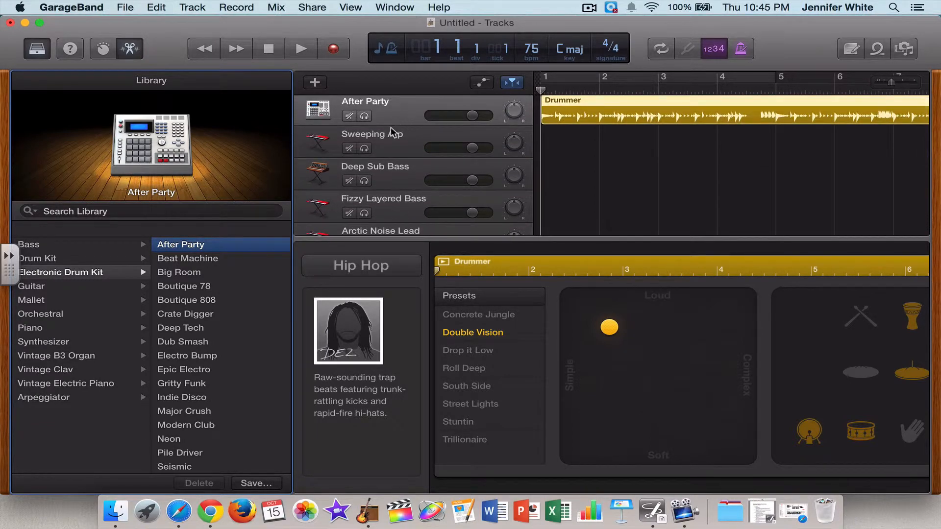
{"action": "left_click", "coordinate": [391, 140]}
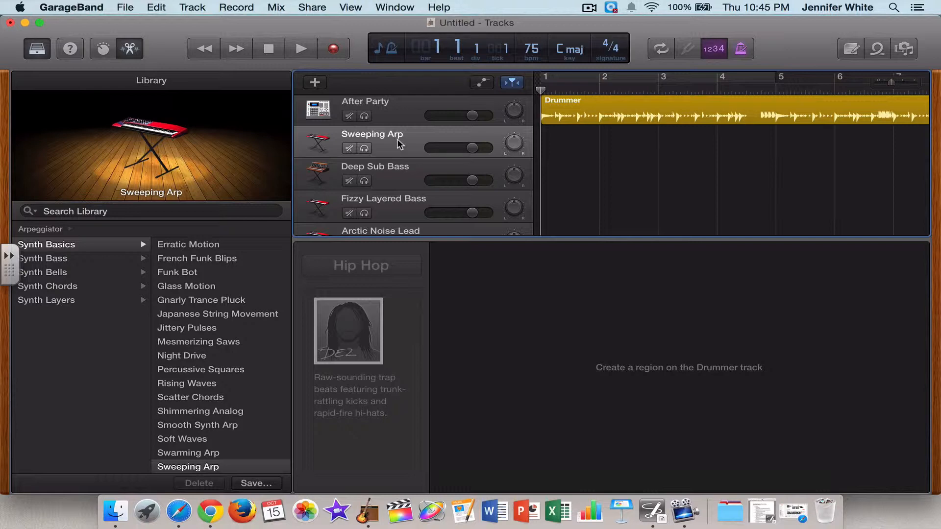
{"action": "left_click", "coordinate": [350, 7]}
{"action": "mouse_move", "coordinate": [397, 8]}
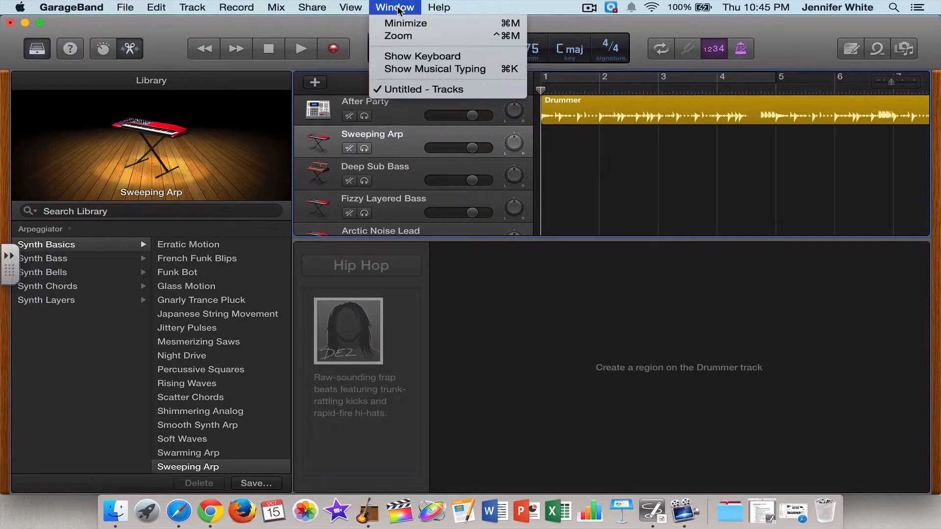
{"action": "left_click", "coordinate": [401, 68]}
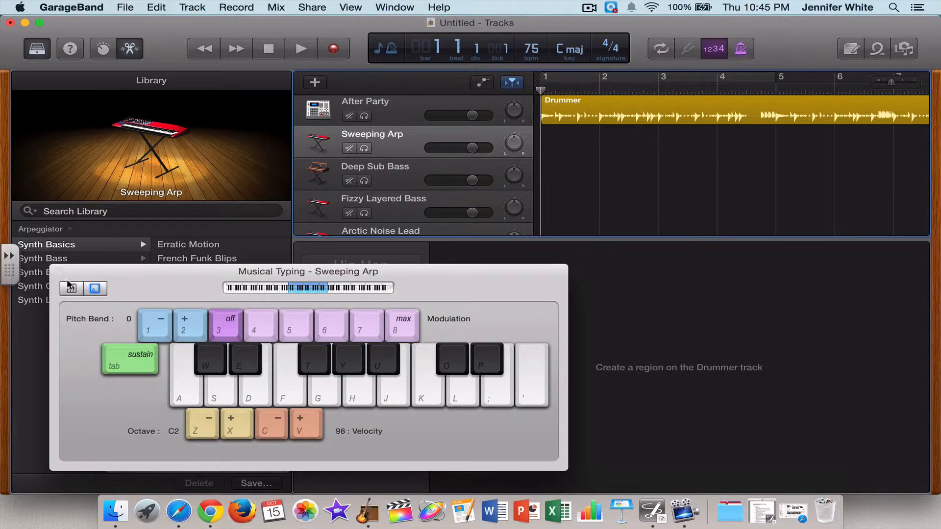
{"action": "left_click", "coordinate": [57, 270]}
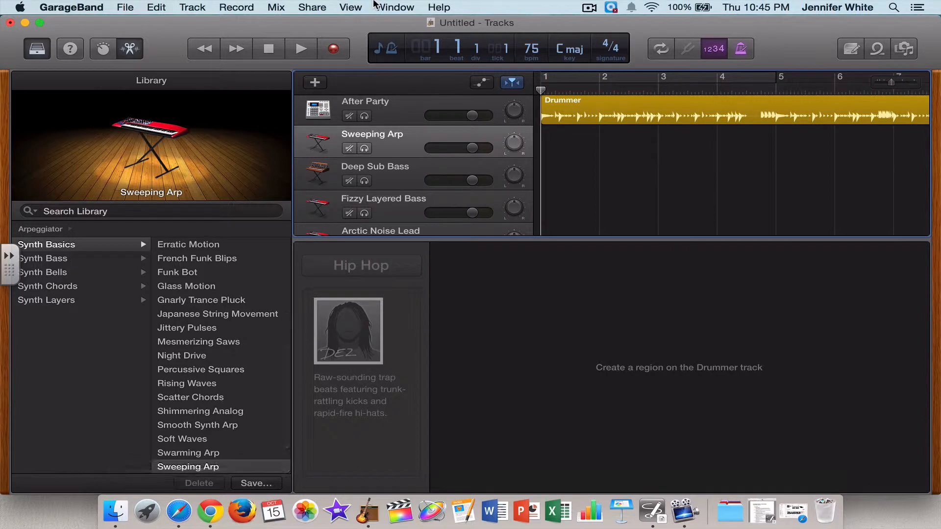
{"action": "key", "text": "super+k"}
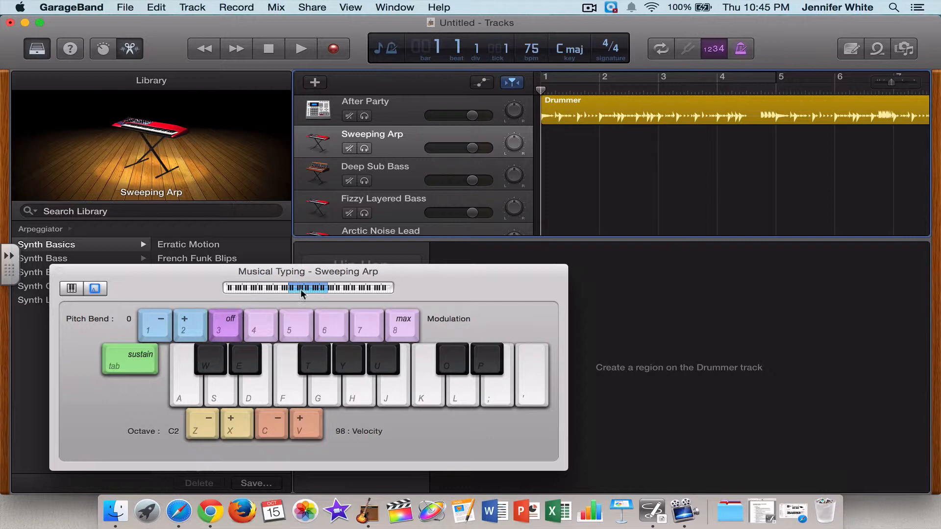
Shift the Musical Typing octave range down to C0 and bring it back up to C2.
{"action": "left_click_drag", "start_coordinate": [315, 291], "coordinate": [337, 287]}
{"action": "left_click", "coordinate": [205, 425]}
{"action": "left_click", "coordinate": [204, 426]}
{"action": "left_click", "coordinate": [205, 425]}
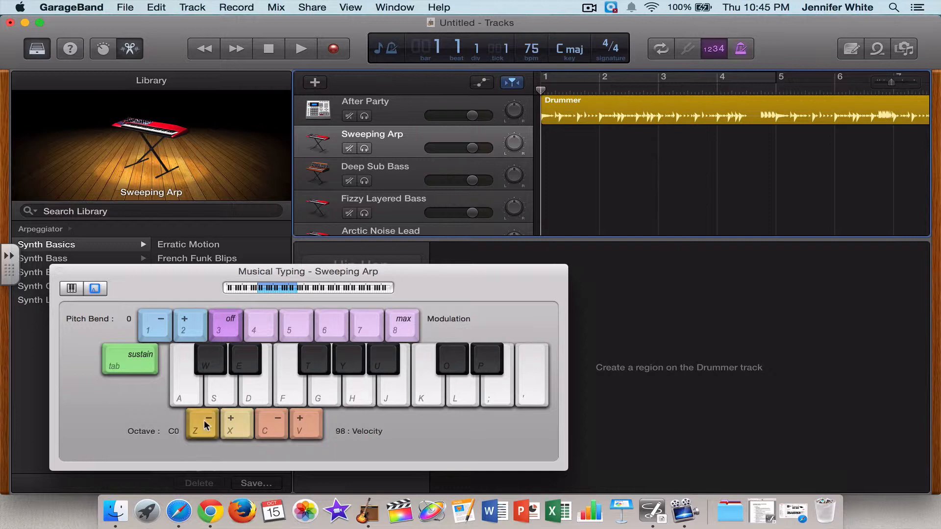
{"action": "key", "text": "x"}
{"action": "key", "text": "x"}
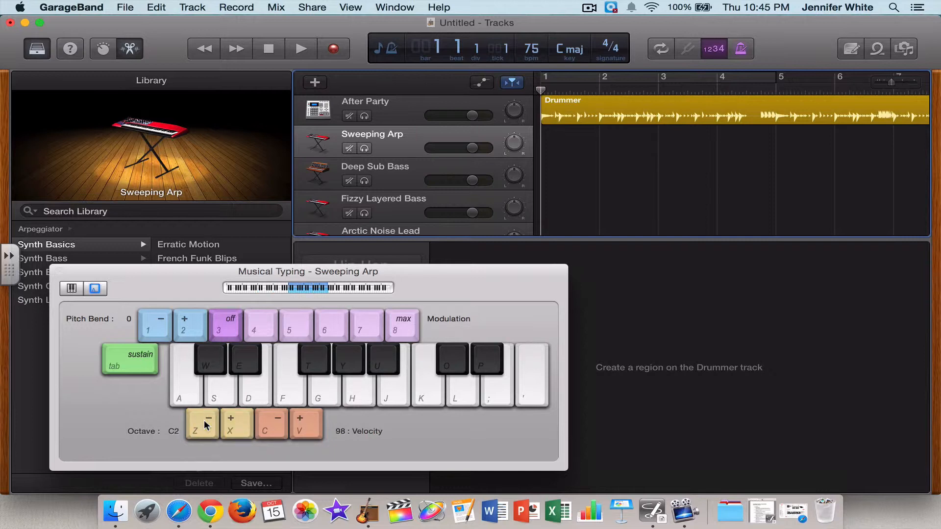
Try out a series of notes on the Sweeping Arp instrument with Musical Typing, without recording.
{"action": "key", "text": "f"}
{"action": "key", "text": "d"}
{"action": "key", "text": "k"}
{"action": "key", "text": "j"}
{"action": "key", "text": "g"}
{"action": "key", "text": "u"}
{"action": "key", "text": "f"}
{"action": "key", "text": "k"}
{"action": "key", "text": "s"}
{"action": "key", "text": "s"}
{"action": "key", "text": "k"}
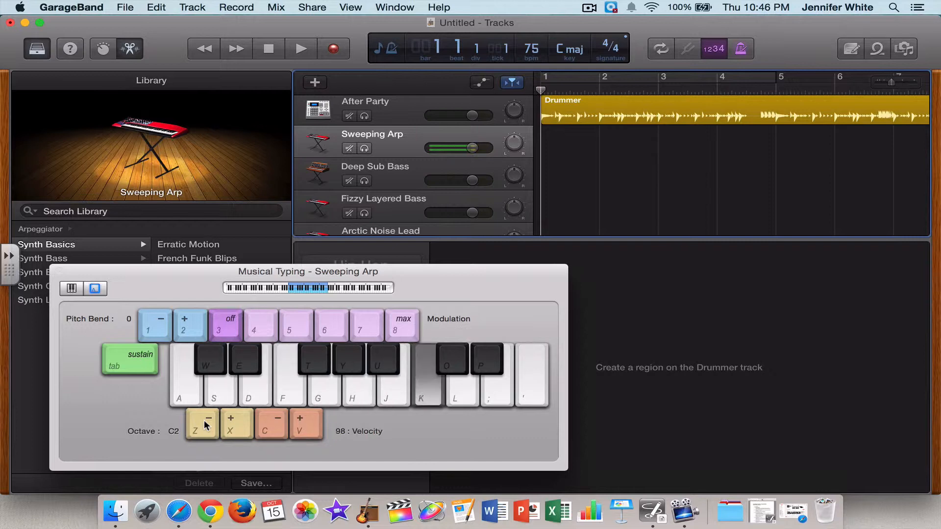
{"action": "key", "text": "d"}
{"action": "key", "text": "f"}
{"action": "key", "text": "h"}
{"action": "key", "text": "g"}
{"action": "key", "text": "u"}
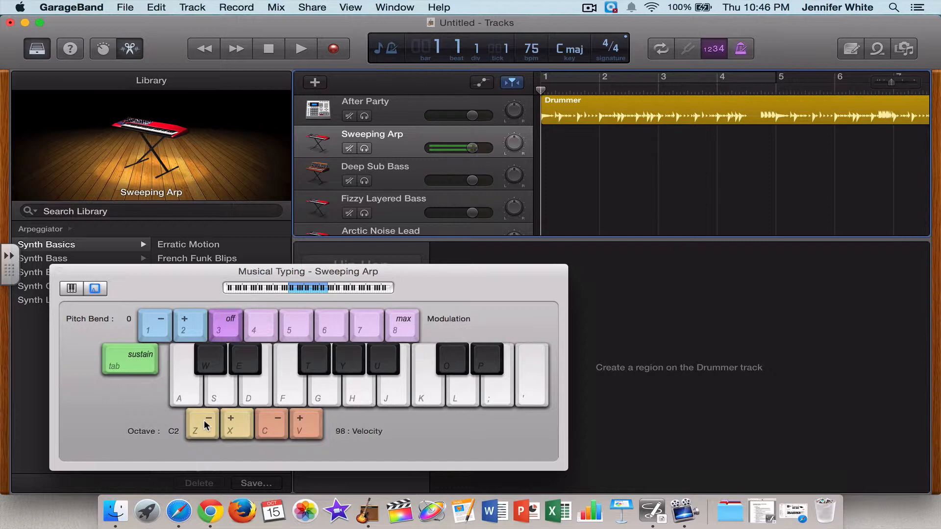
{"action": "key", "text": "k"}
{"action": "key", "text": "l"}
{"action": "key", "text": "j"}
{"action": "key", "text": "f"}
{"action": "key", "text": "d"}
Record a pattern of mostly alternating F and B notes on the Sweeping Arp track, stopping in bar 3.
{"action": "left_click", "coordinate": [334, 50]}
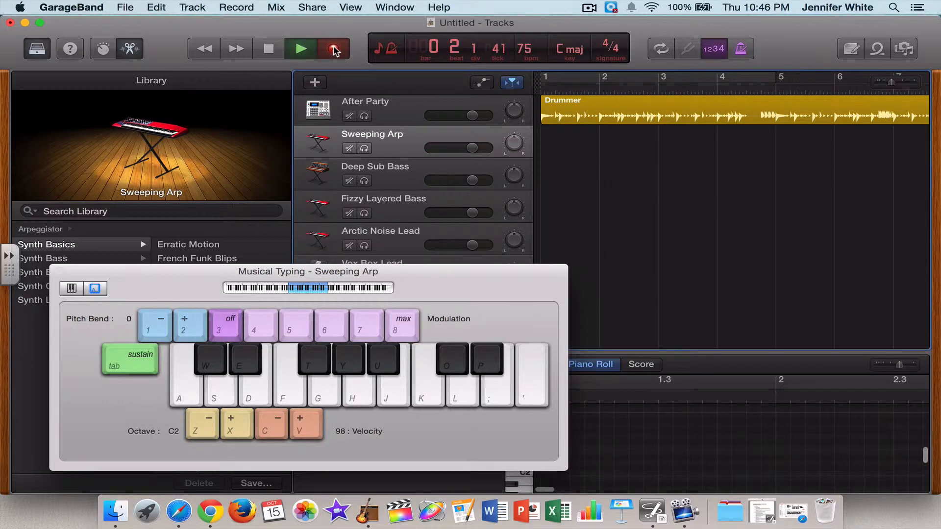
{"action": "key", "text": "f"}
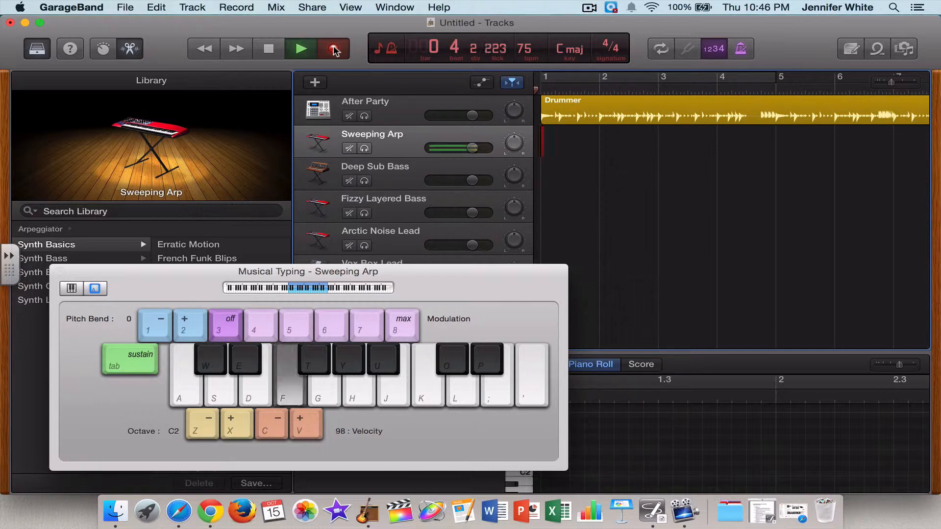
{"action": "key", "text": "j"}
{"action": "key", "text": "f"}
{"action": "key", "text": "f"}
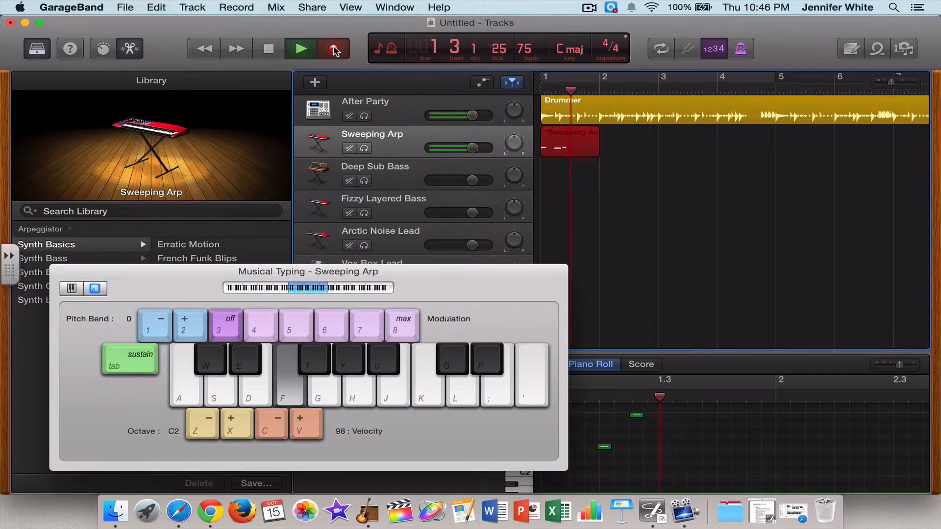
{"action": "key", "text": "j"}
{"action": "key", "text": "f"}
{"action": "key", "text": "j"}
{"action": "key", "text": "f"}
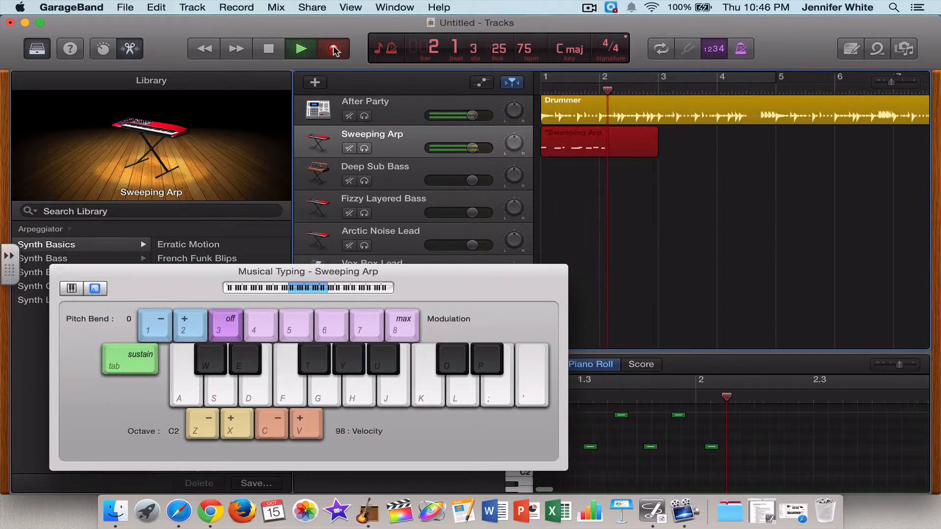
{"action": "key", "text": "j"}
{"action": "key", "text": "f"}
{"action": "key", "text": "j"}
{"action": "key", "text": "f"}
{"action": "key", "text": "j"}
{"action": "key", "text": "f"}
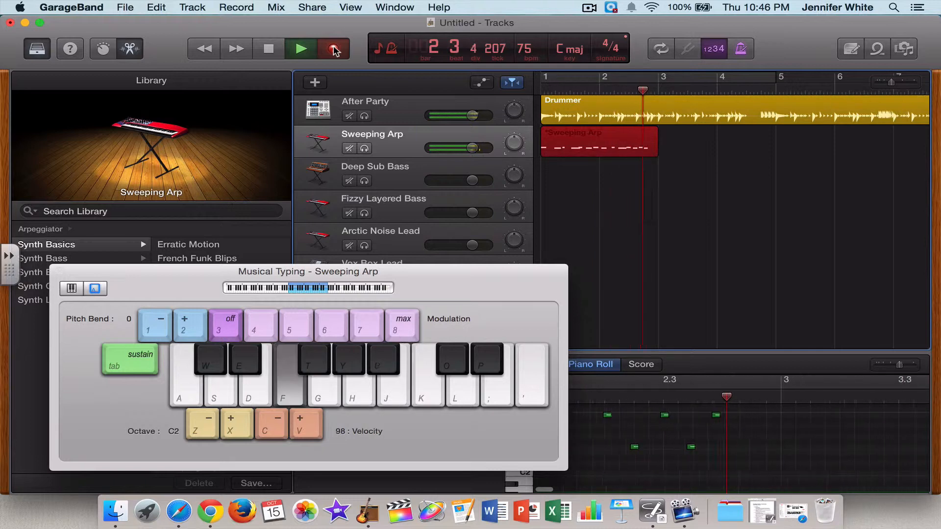
{"action": "key", "text": "j"}
{"action": "key", "text": "f"}
{"action": "key", "text": "j"}
{"action": "key", "text": "f"}
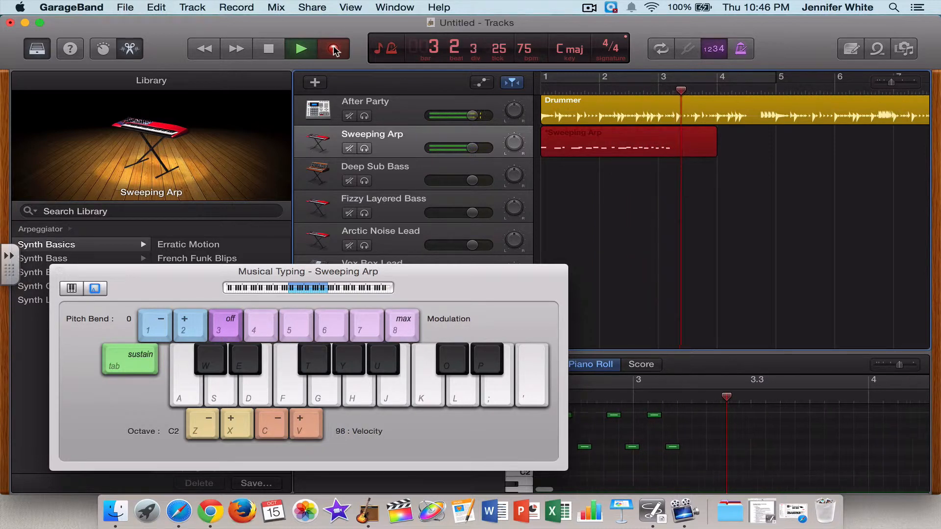
{"action": "key", "text": "space"}
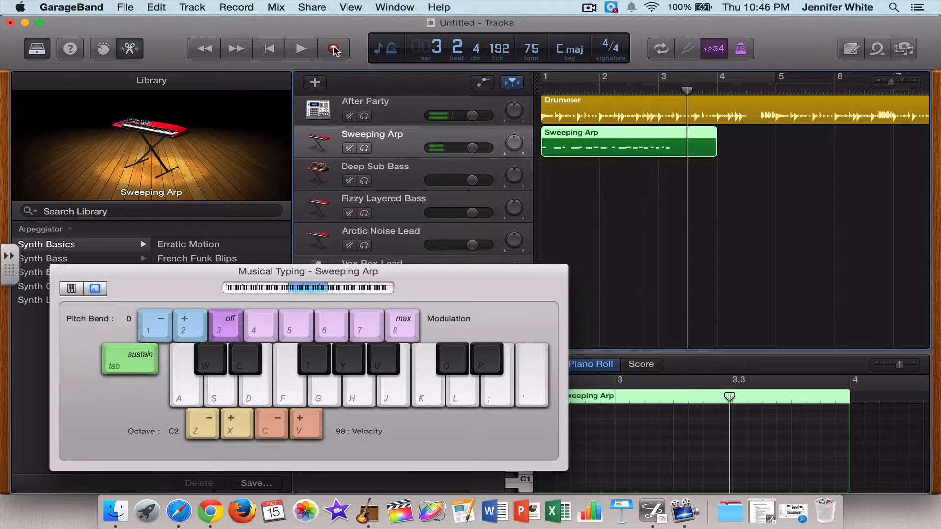
Return the playhead to bar 1, close Musical Typing, and deselect the recorded region.
{"action": "left_click_drag", "start_coordinate": [687, 92], "coordinate": [534, 103]}
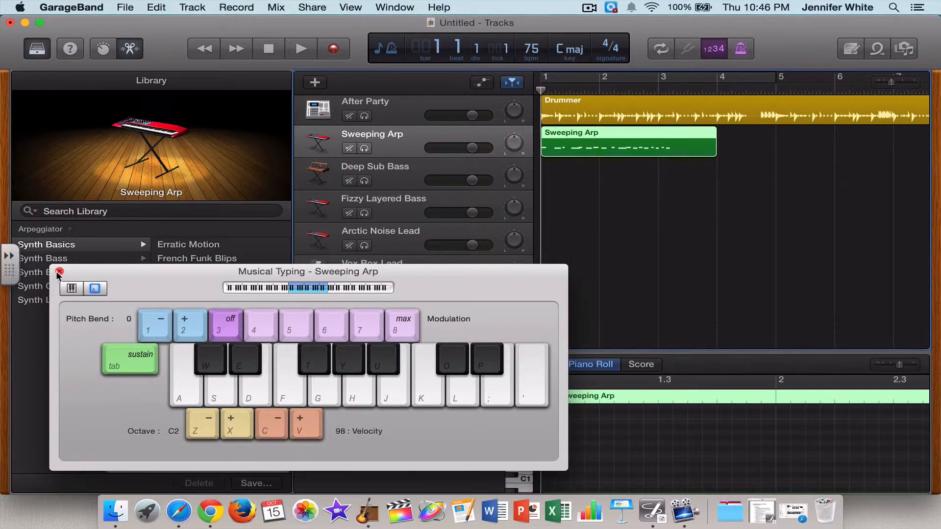
{"action": "left_click", "coordinate": [60, 271]}
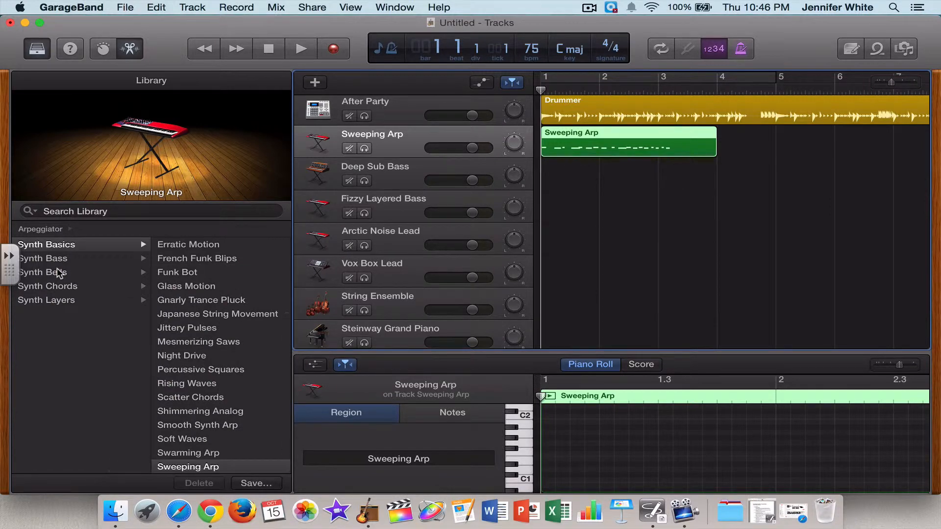
{"action": "left_click", "coordinate": [695, 251]}
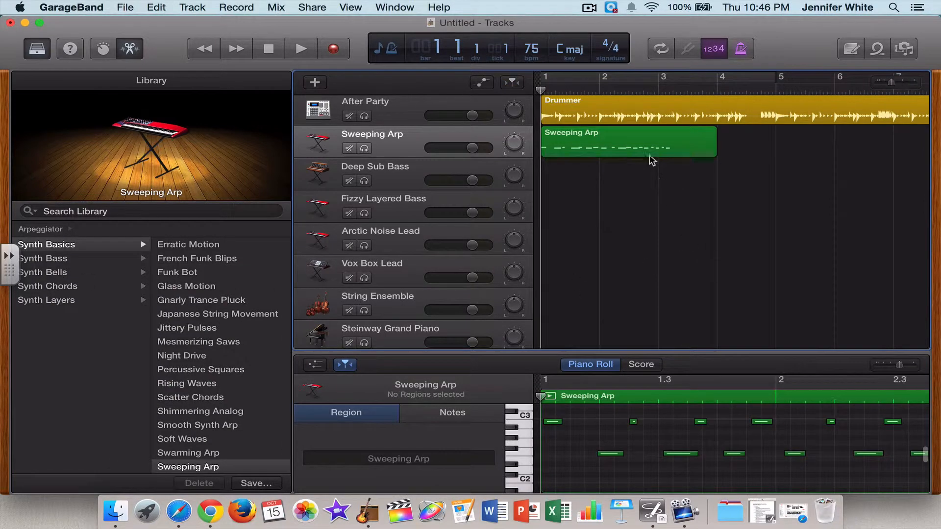
Select the Sweeping Arp region and move its first two upper notes later in time in the Piano Roll.
{"action": "left_click", "coordinate": [644, 142]}
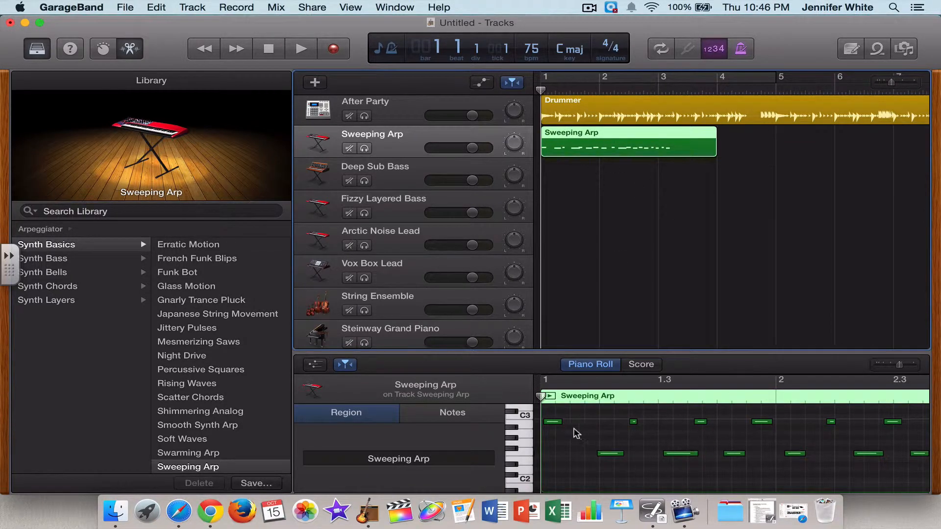
{"action": "left_click_drag", "start_coordinate": [559, 424], "coordinate": [658, 425]}
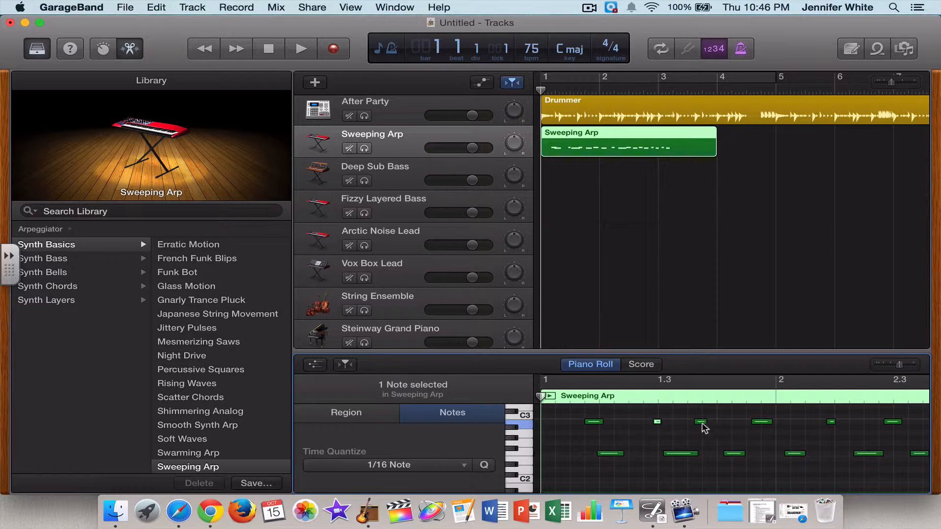
Quantize the selected second upper note of the Sweeping Arp region to 1/4 Note in the Piano Roll.
{"action": "left_click", "coordinate": [464, 466]}
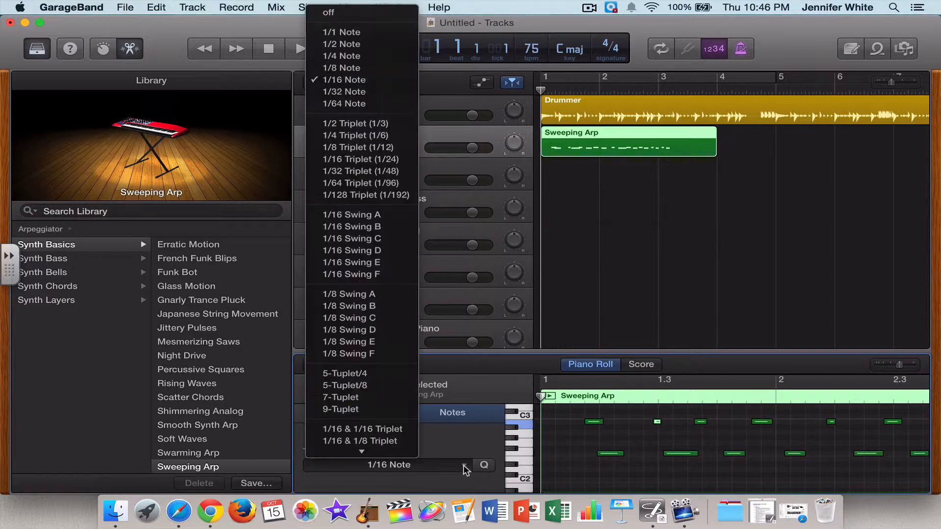
{"action": "left_click", "coordinate": [338, 56]}
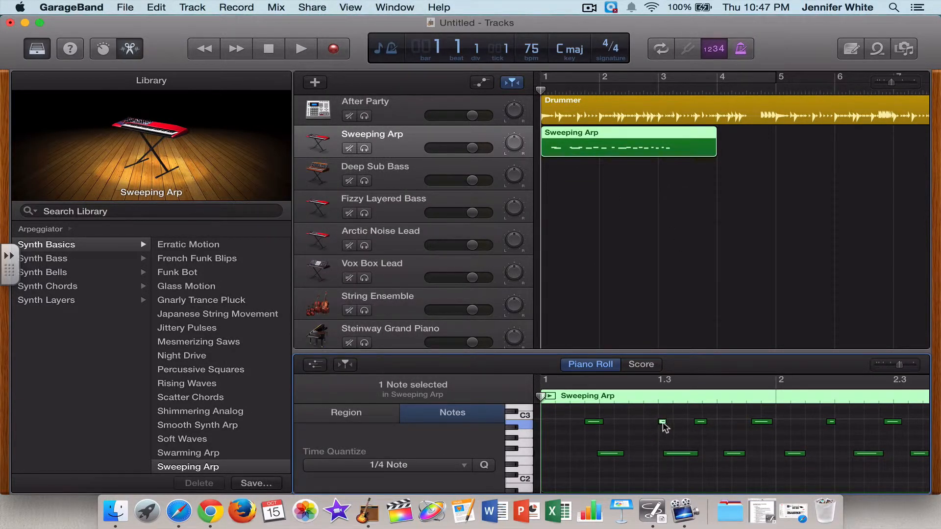
{"action": "left_click", "coordinate": [663, 431]}
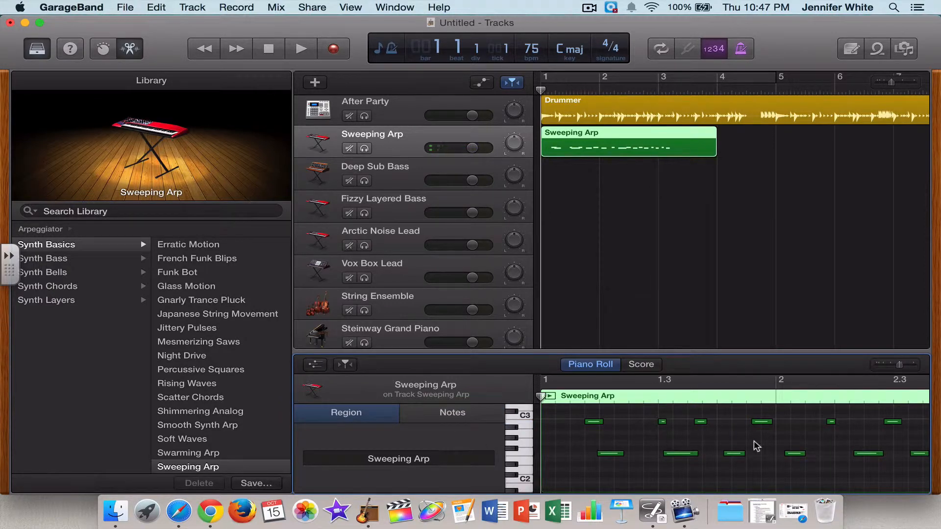
Quantize all Sweeping Arp notes from bar 1 to the start of bar 2 to 1/4 Note, and play the result.
{"action": "left_click_drag", "start_coordinate": [818, 457], "coordinate": [572, 407]}
{"action": "left_click", "coordinate": [463, 468]}
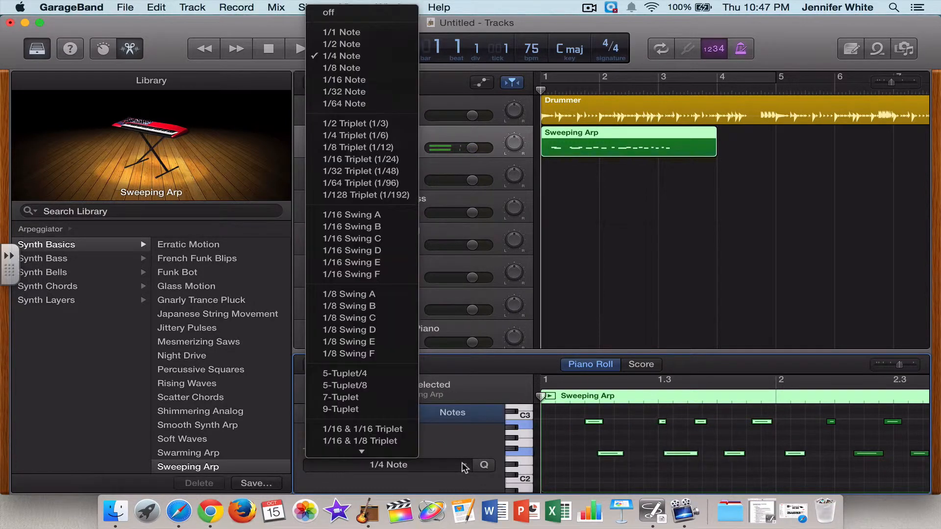
{"action": "left_click", "coordinate": [334, 58]}
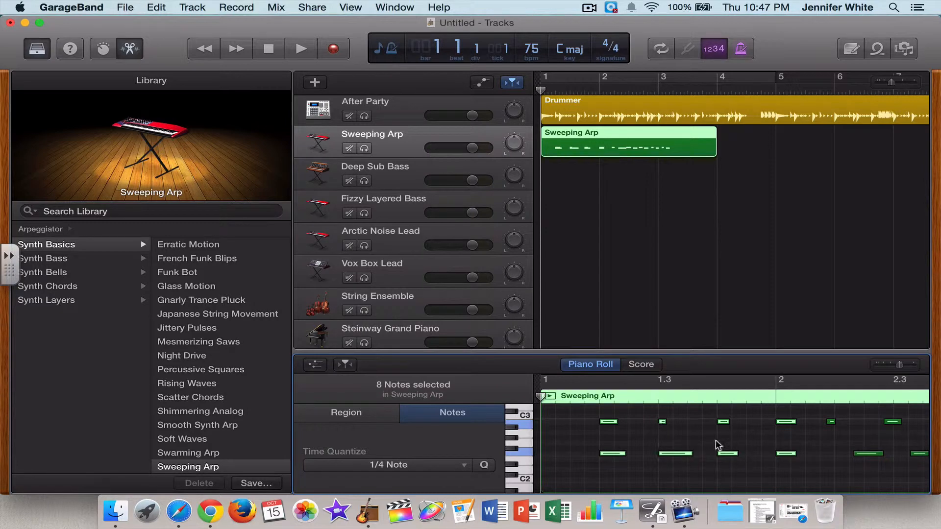
{"action": "left_click", "coordinate": [699, 439]}
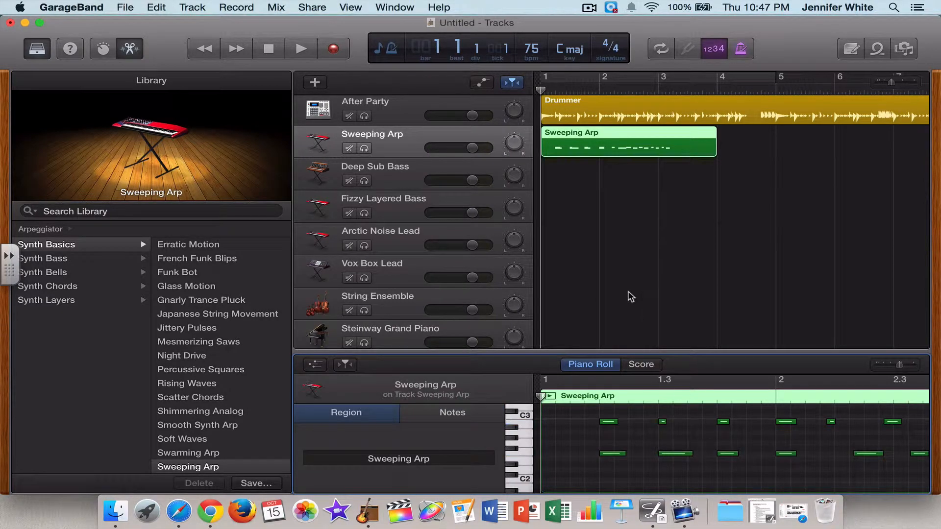
{"action": "key", "text": "space"}
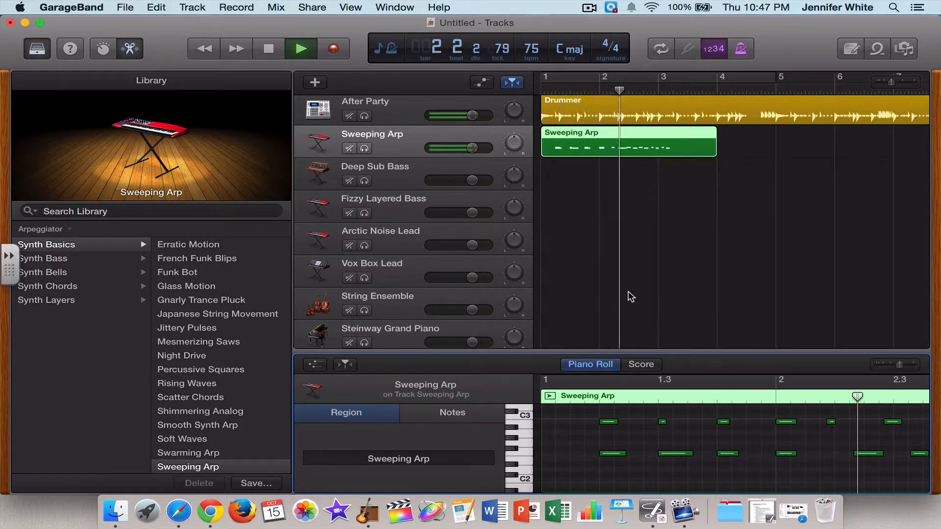
{"action": "key", "text": "space"}
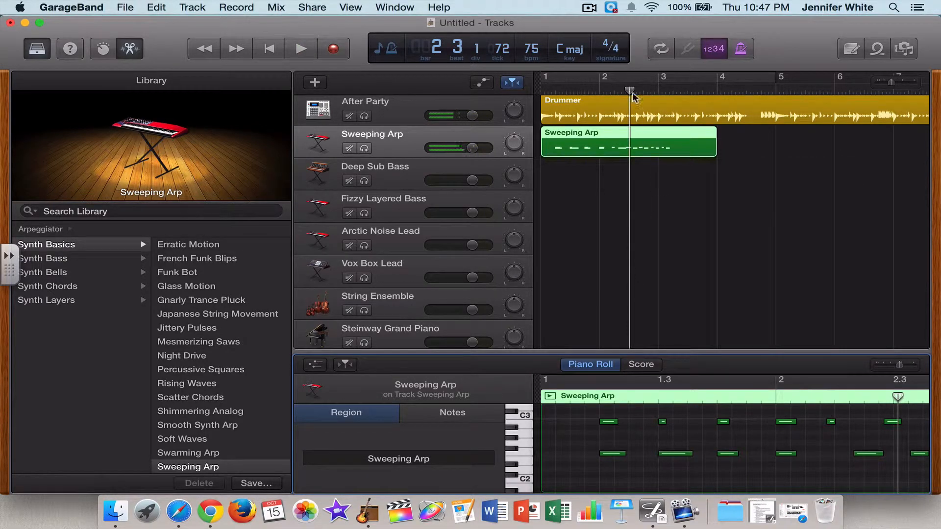
Split the Sweeping Arp region at bar 2 and delete the part after the split.
{"action": "left_click_drag", "start_coordinate": [627, 89], "coordinate": [601, 91]}
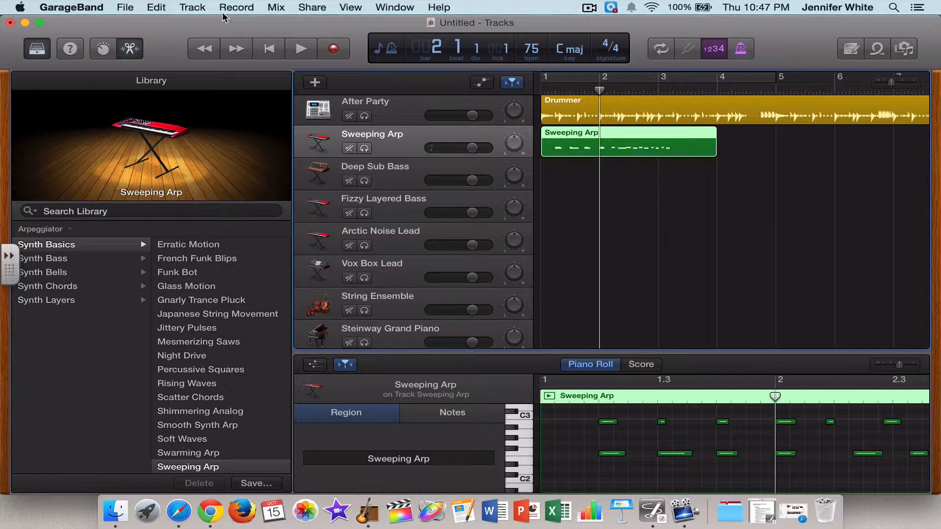
{"action": "left_click", "coordinate": [187, 8]}
{"action": "mouse_move", "coordinate": [160, 9]}
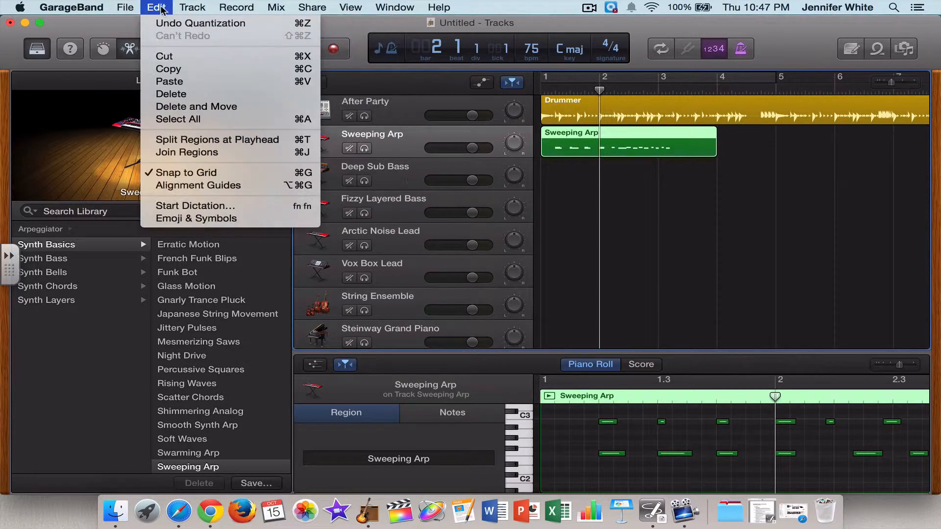
{"action": "left_click", "coordinate": [188, 140]}
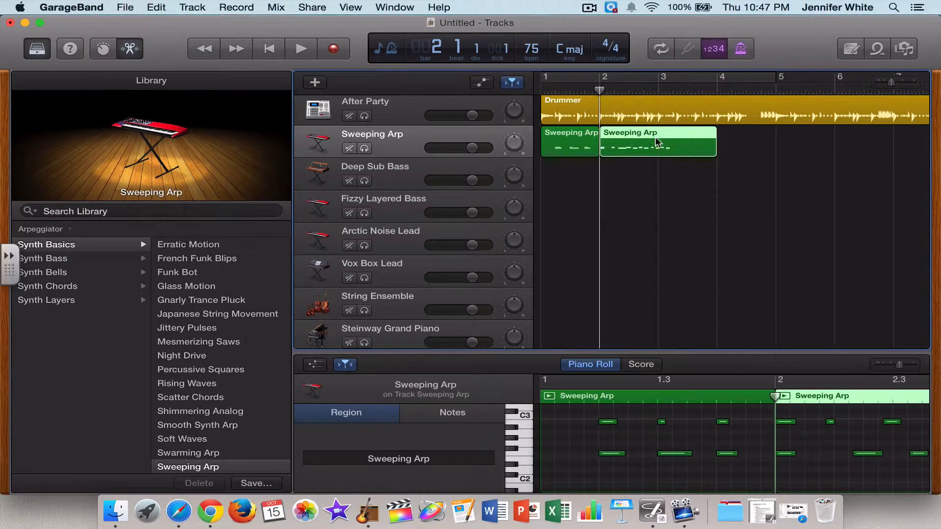
{"action": "key", "text": "Delete"}
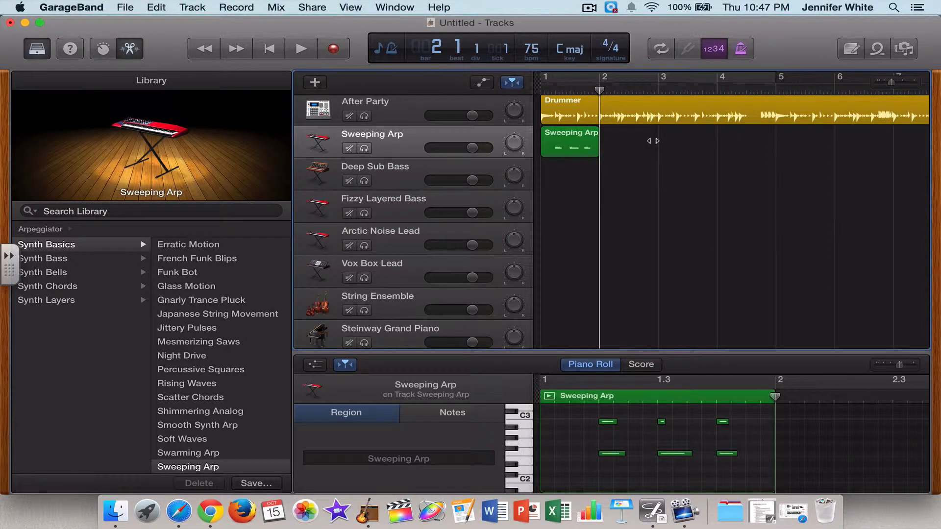
Loop the one-bar Sweeping Arp region out to bar 6 and play it back from bar 1.
{"action": "left_click_drag", "start_coordinate": [598, 90], "coordinate": [540, 91]}
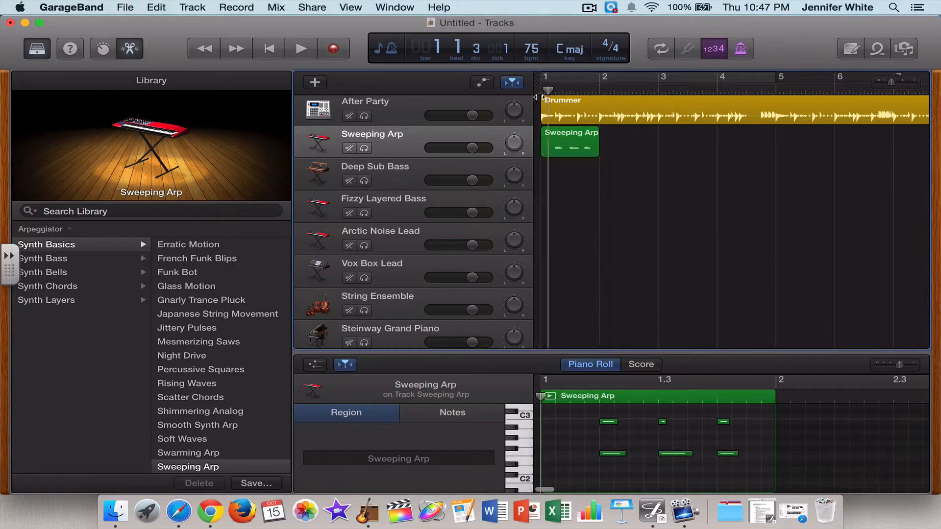
{"action": "left_click", "coordinate": [563, 145]}
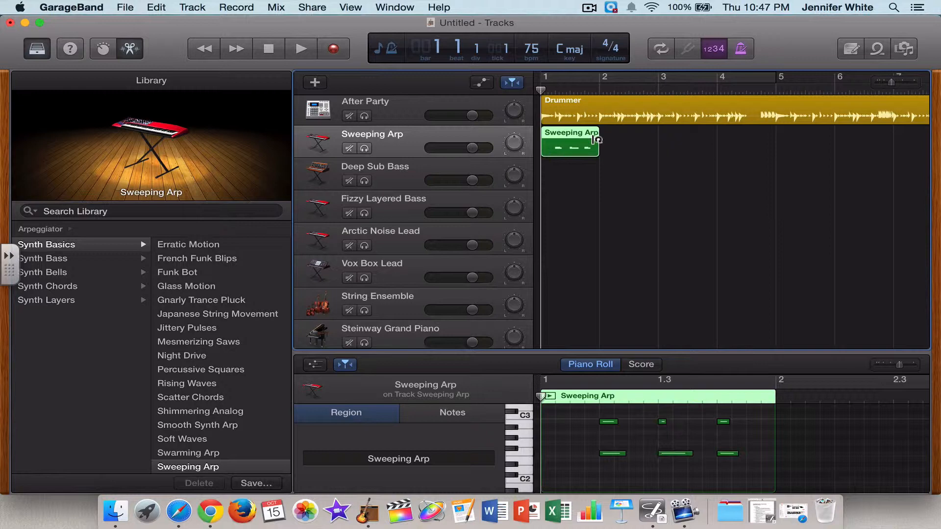
{"action": "left_click_drag", "start_coordinate": [596, 140], "coordinate": [831, 139]}
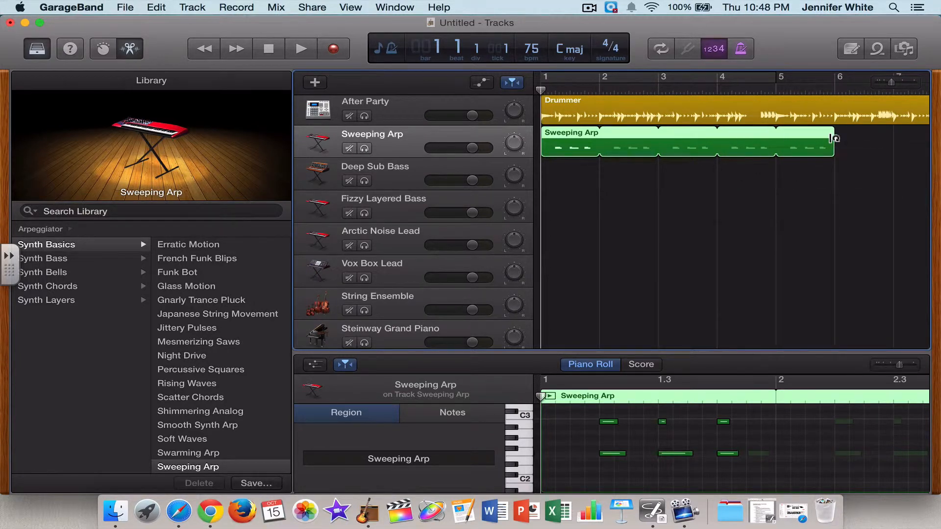
{"action": "key", "text": "space"}
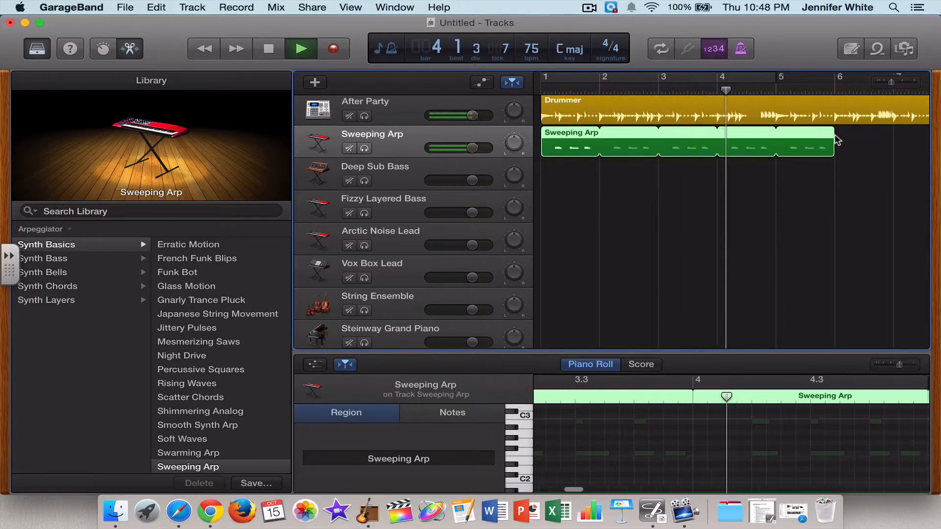
{"action": "key", "text": "space"}
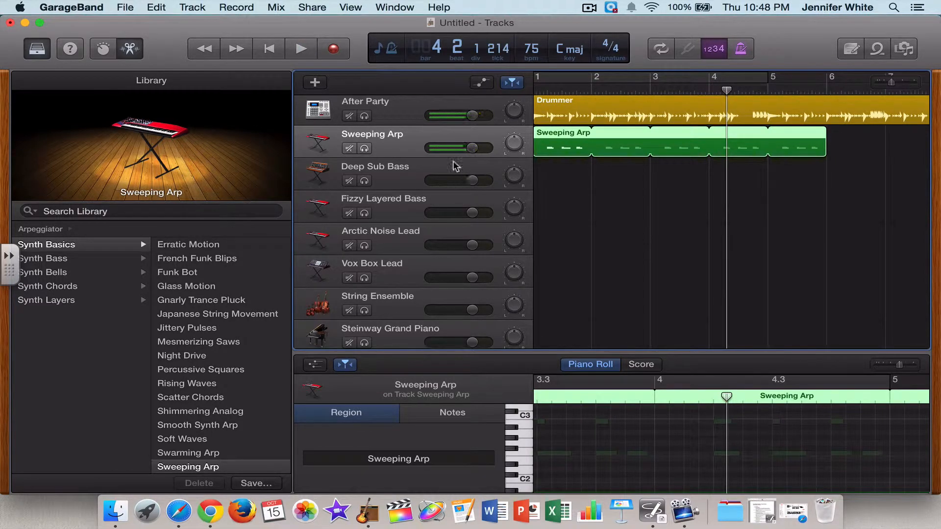
Select the Deep Sub Bass track and try out notes on it with Musical Typing, without recording.
{"action": "left_click", "coordinate": [384, 178]}
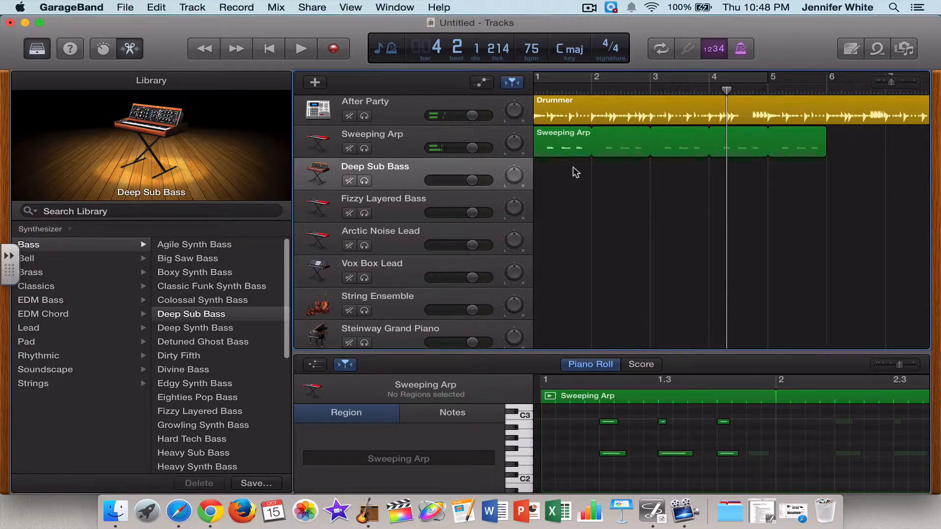
{"action": "key", "text": "super+k"}
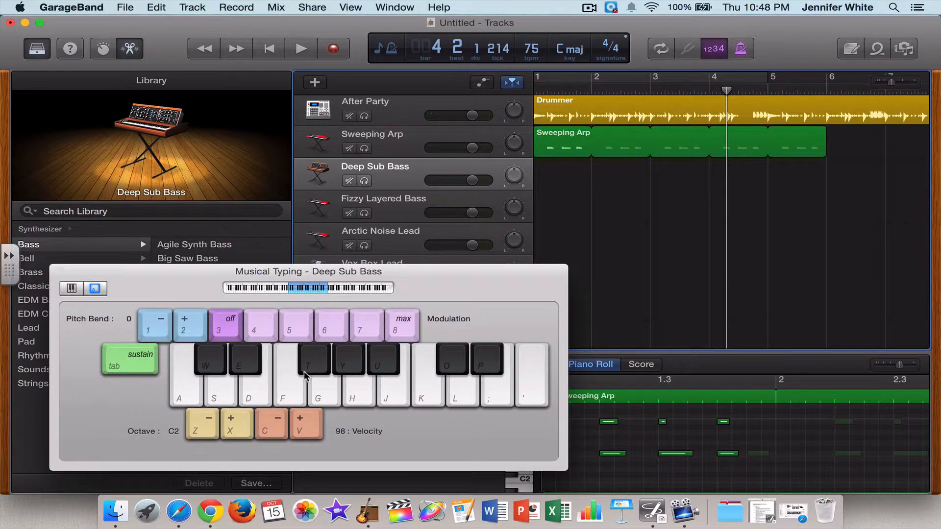
{"action": "key", "text": "d"}
{"action": "key", "text": "l"}
{"action": "key", "text": "j"}
{"action": "key", "text": "s"}
{"action": "key", "text": "d"}
{"action": "key", "text": "k"}
{"action": "key", "text": "l"}
{"action": "key", "text": "j"}
{"action": "key", "text": "k"}
{"action": "key", "text": "f"}
{"action": "key", "text": "j"}
{"action": "key", "text": "l"}
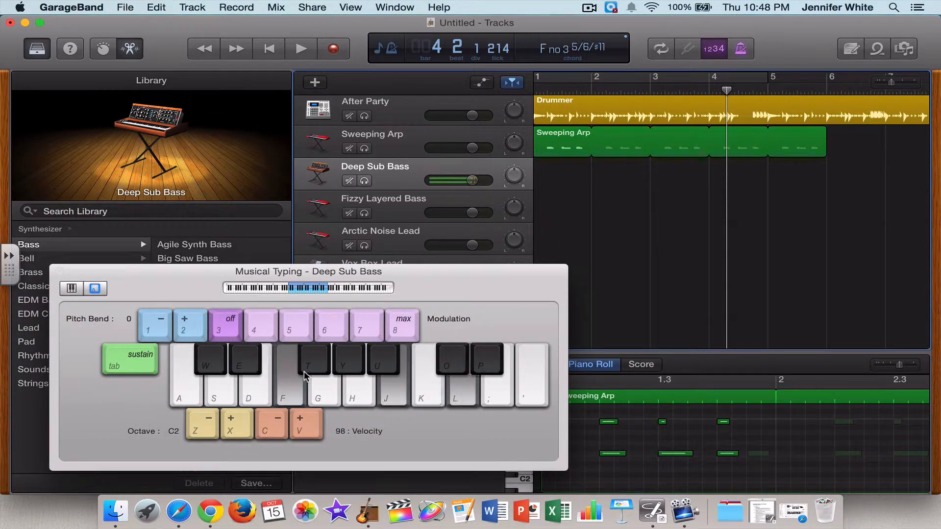
{"action": "key", "text": "k"}
{"action": "key", "text": "s"}
{"action": "key", "text": "d"}
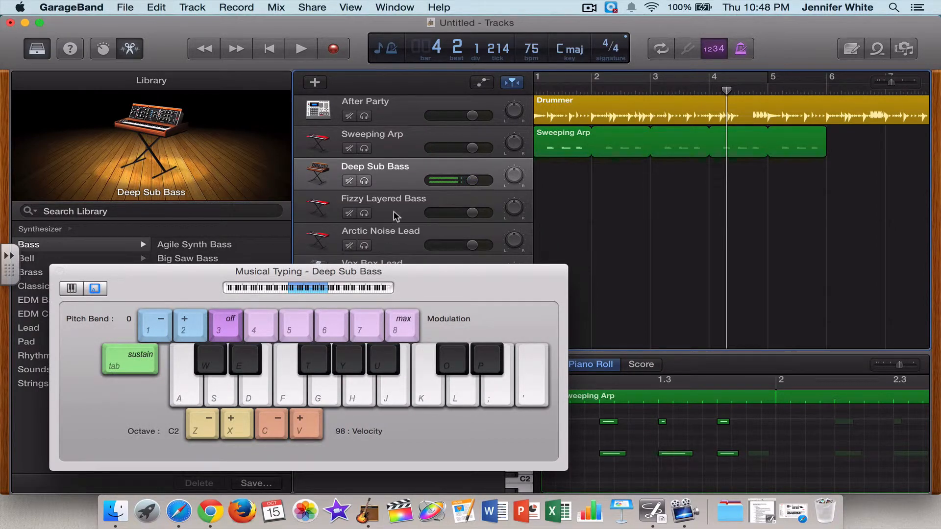
Switch to the Fizzy Layered Bass track and try out notes on it with Musical Typing, without recording.
{"action": "left_click", "coordinate": [396, 216]}
{"action": "key", "text": "s"}
{"action": "key", "text": "d"}
{"action": "key", "text": "k"}
{"action": "key", "text": "l"}
{"action": "key", "text": "f"}
{"action": "key", "text": "s"}
{"action": "key", "text": "d"}
{"action": "key", "text": "k"}
{"action": "key", "text": "l"}
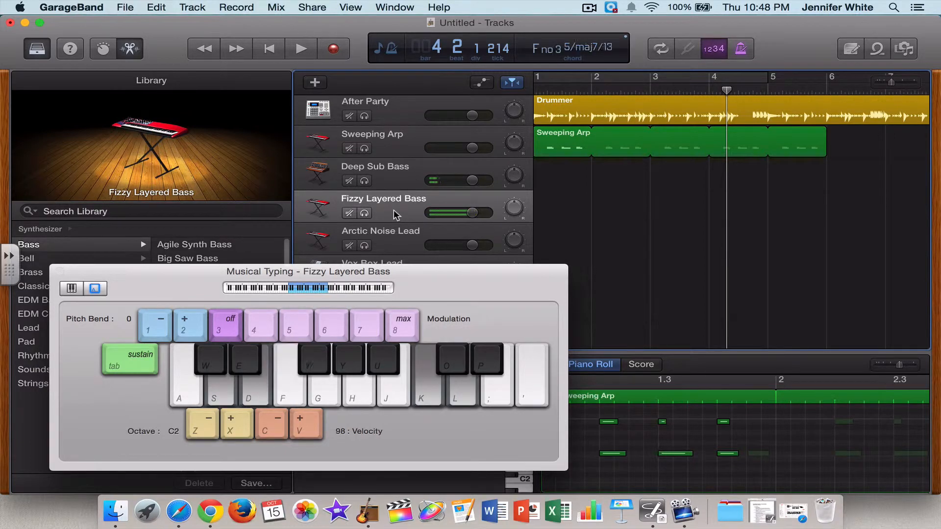
{"action": "key", "text": "j"}
{"action": "key", "text": "k"}
{"action": "key", "text": "l"}
{"action": "key", "text": "f"}
{"action": "key", "text": "d"}
Switch to the Arctic Noise Lead track and try out notes on it with Musical Typing, without recording.
{"action": "left_click", "coordinate": [392, 238]}
{"action": "key", "text": "s"}
{"action": "key", "text": "d"}
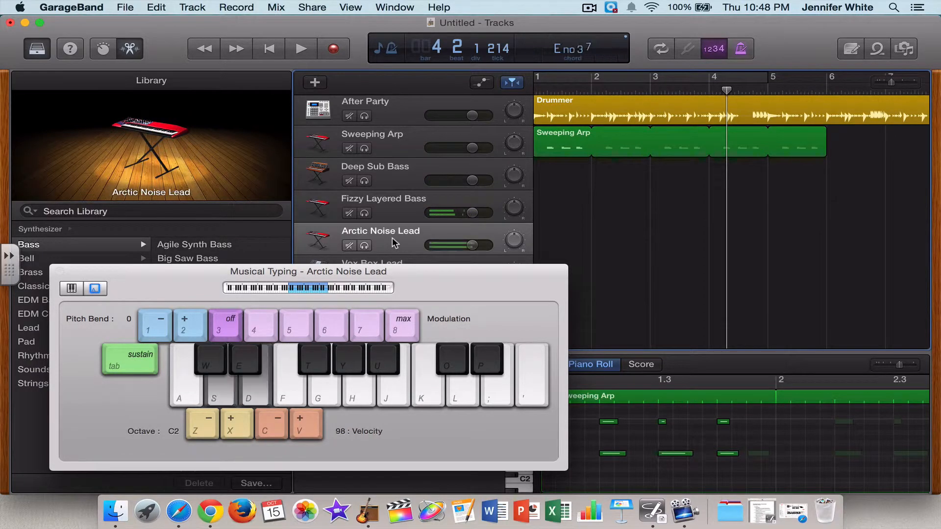
{"action": "key", "text": "k"}
{"action": "key", "text": "l"}
{"action": "key", "text": "f"}
{"action": "key", "text": "s"}
{"action": "key", "text": "d"}
{"action": "key", "text": "k"}
{"action": "key", "text": "l"}
{"action": "key", "text": "j"}
{"action": "key", "text": "k"}
{"action": "key", "text": "l"}
{"action": "key", "text": "f"}
{"action": "key", "text": "j"}
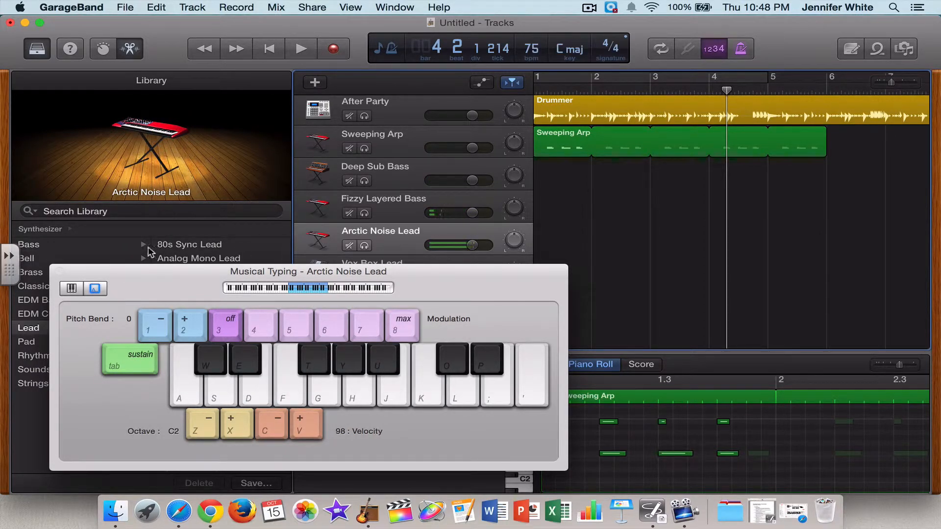
Move Musical Typing off the Library and record B notes with upward and downward pitch bends on the Arctic Noise Lead track, stopping near the end of bar 10.
{"action": "left_click_drag", "start_coordinate": [153, 301], "coordinate": [578, 324]}
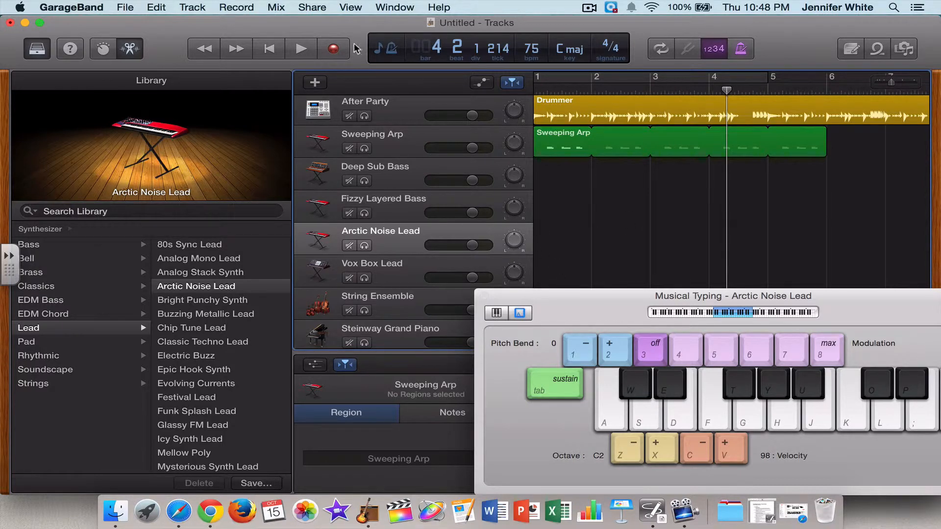
{"action": "left_click", "coordinate": [329, 51]}
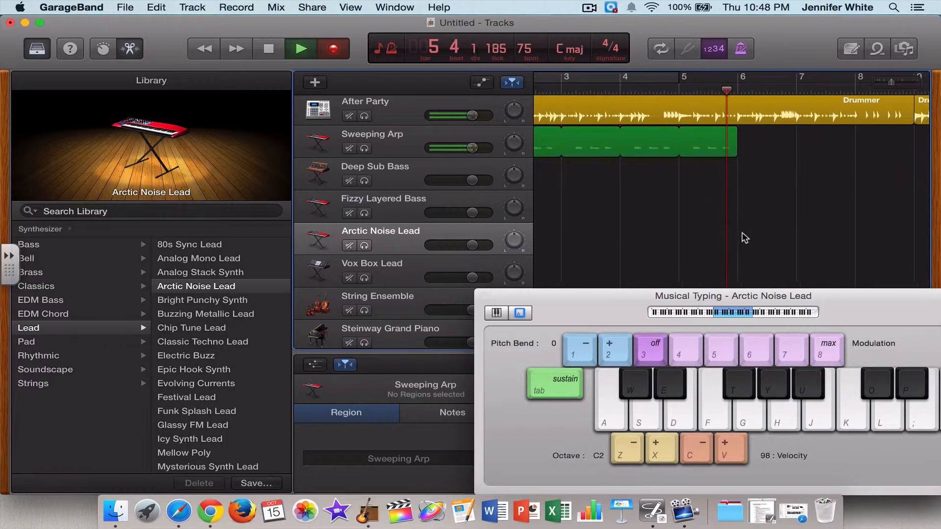
{"action": "key", "text": "j"}
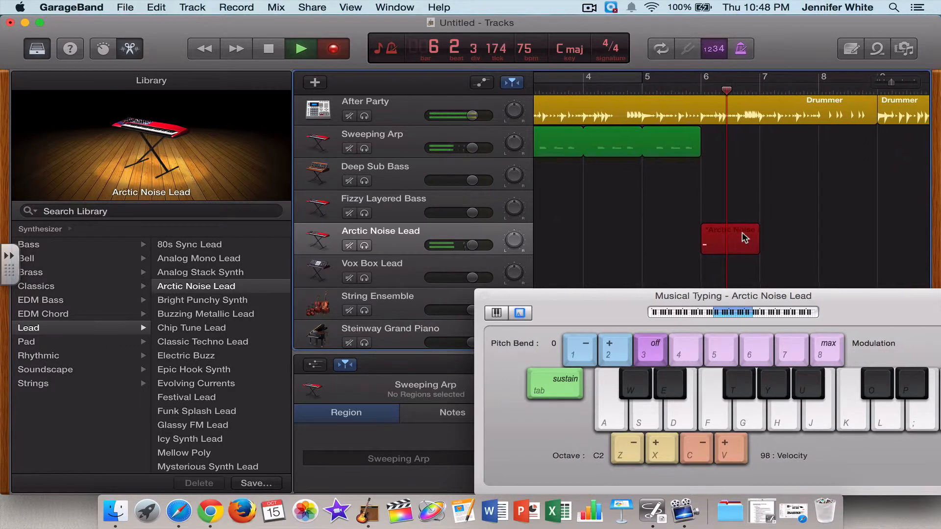
{"action": "key", "text": "j"}
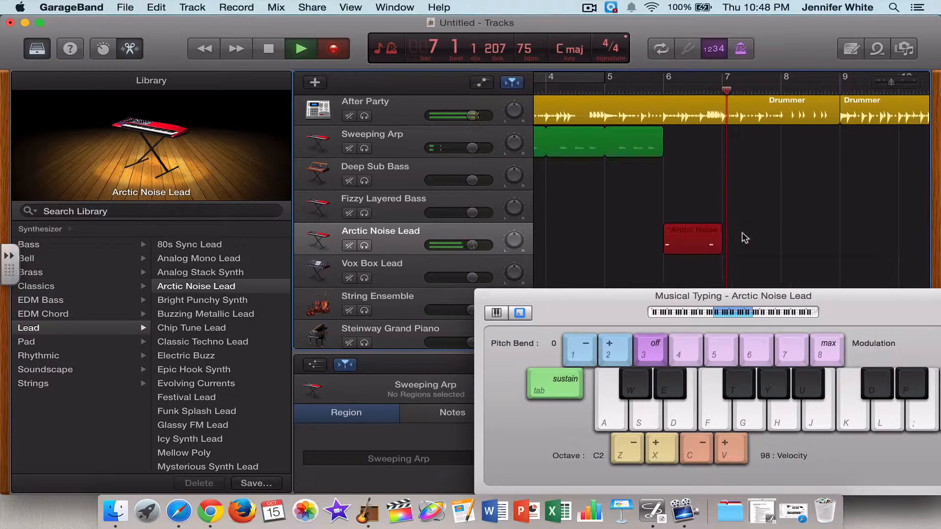
{"action": "key", "text": "j"}
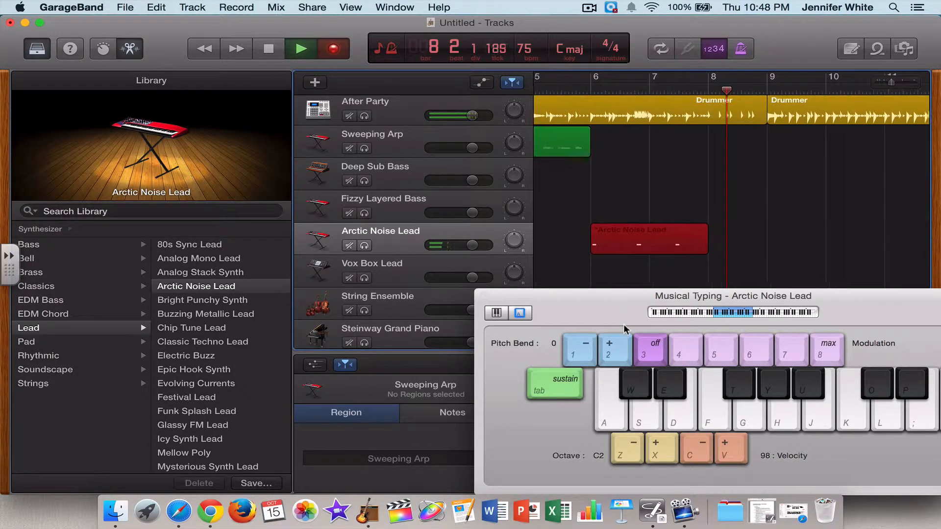
{"action": "key", "text": "2"}
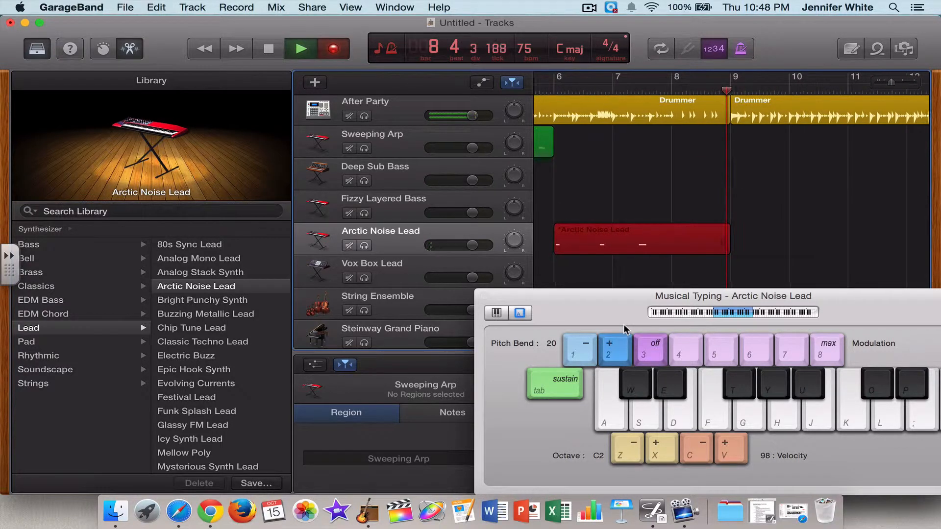
{"action": "key", "text": "j"}
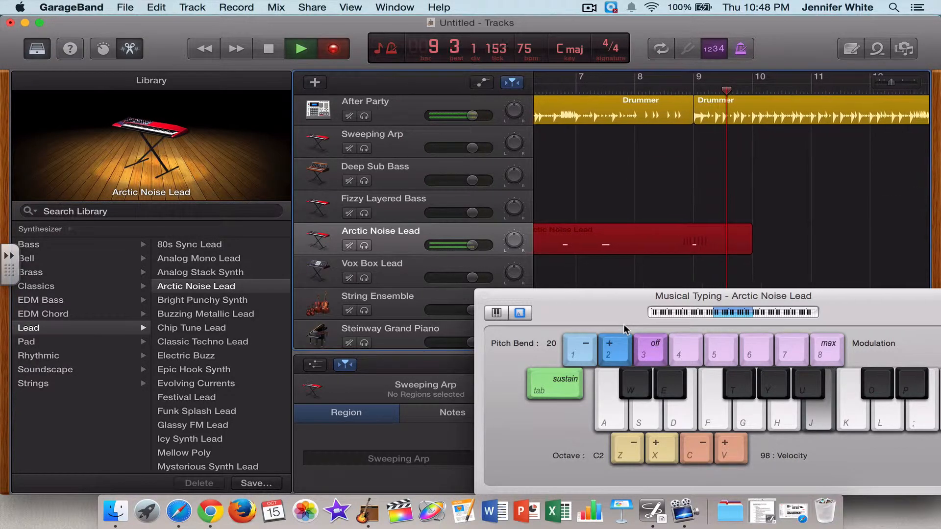
{"action": "key", "text": "1"}
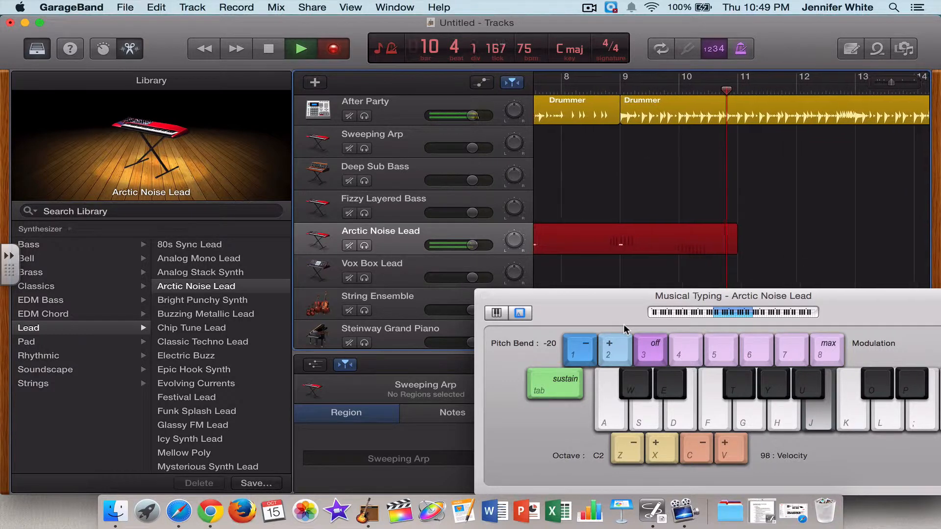
{"action": "key", "text": "space"}
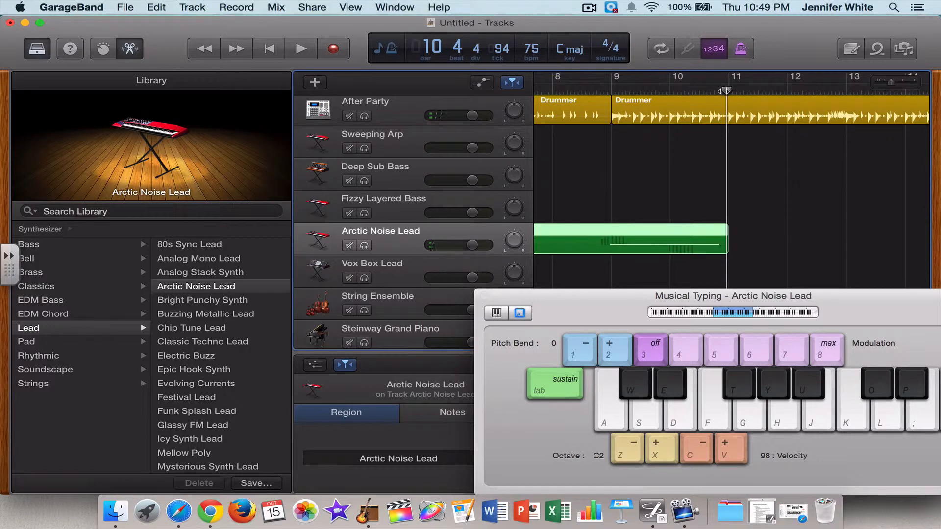
Play back the Arctic Noise Lead recording from about bar 7 while playing along on B, and close Musical Typing.
{"action": "left_click_drag", "start_coordinate": [726, 91], "coordinate": [534, 90]}
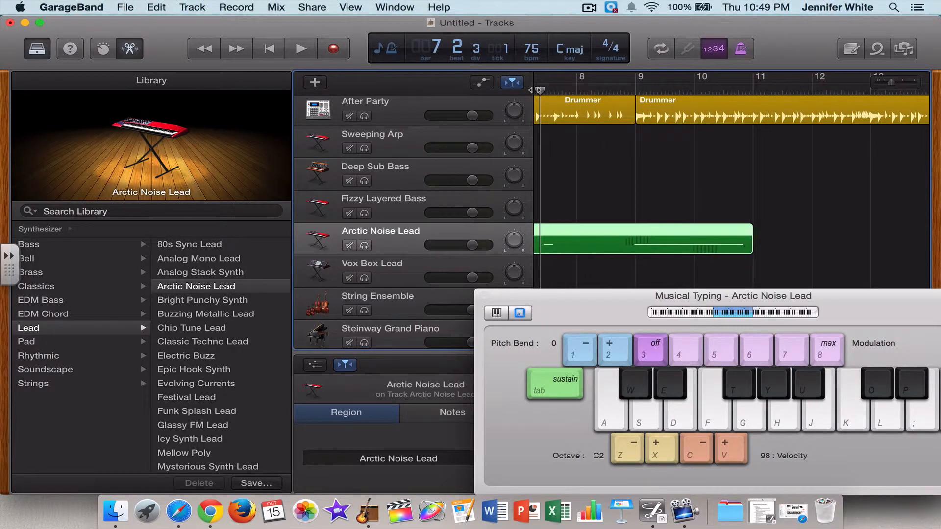
{"action": "key", "text": "space"}
{"action": "key", "text": "j"}
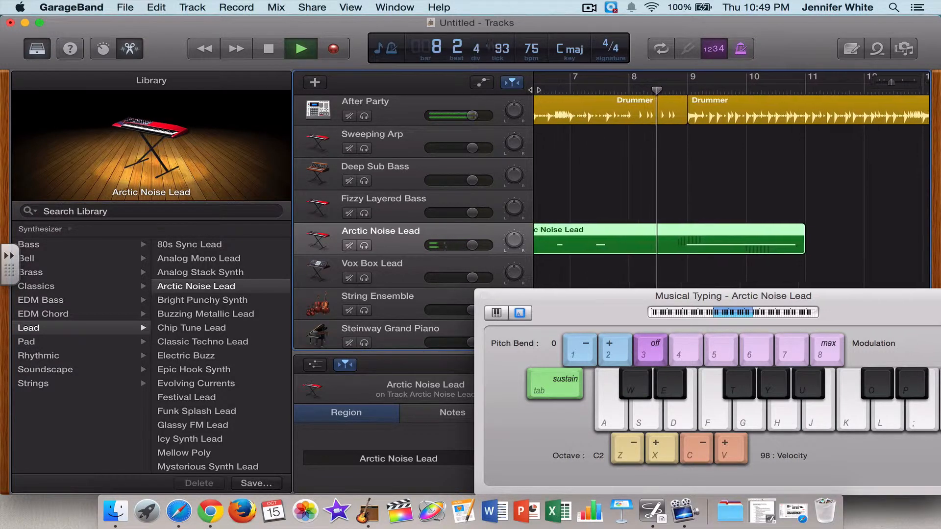
{"action": "key", "text": "j"}
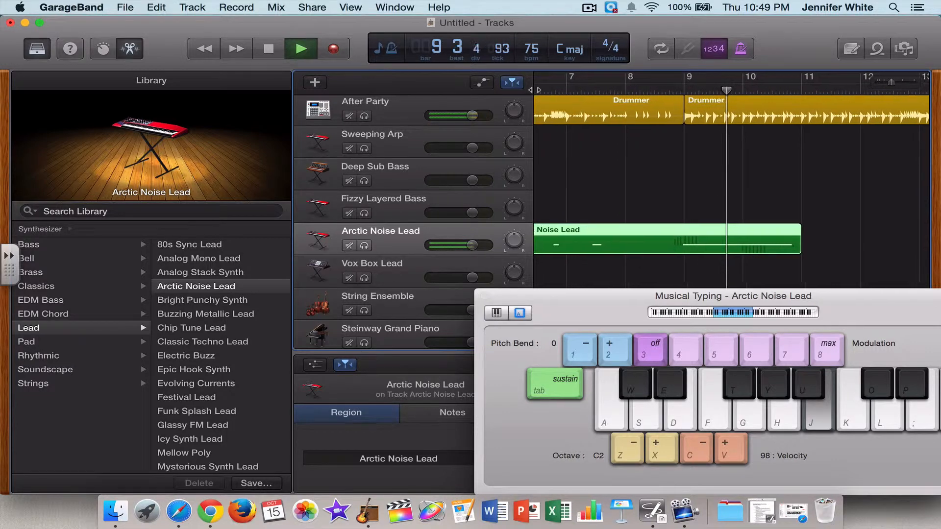
{"action": "key", "text": "space"}
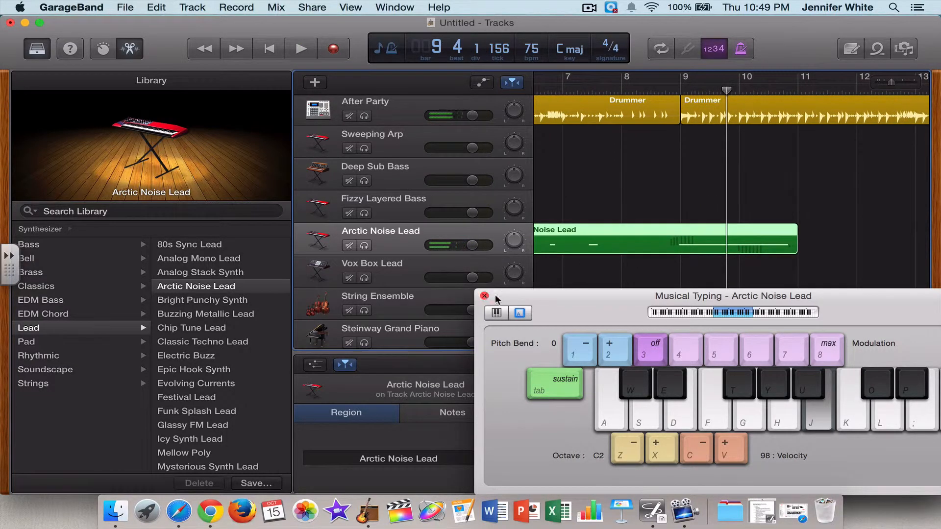
{"action": "left_click", "coordinate": [484, 296]}
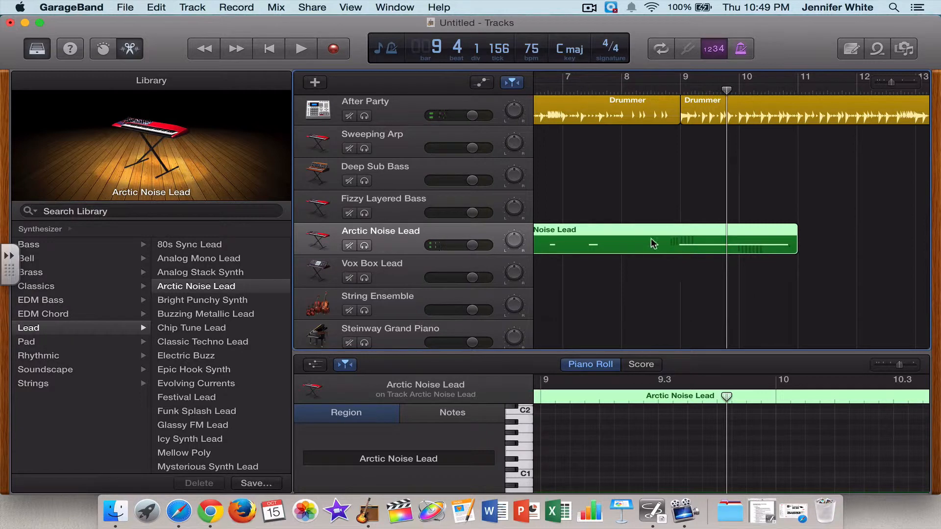
Delete the long B note starting at bar 9 from the Arctic Noise Lead region and play back the following section.
{"action": "scroll", "coordinate": [696, 373], "scroll_direction": "up", "scroll_amount": 5}
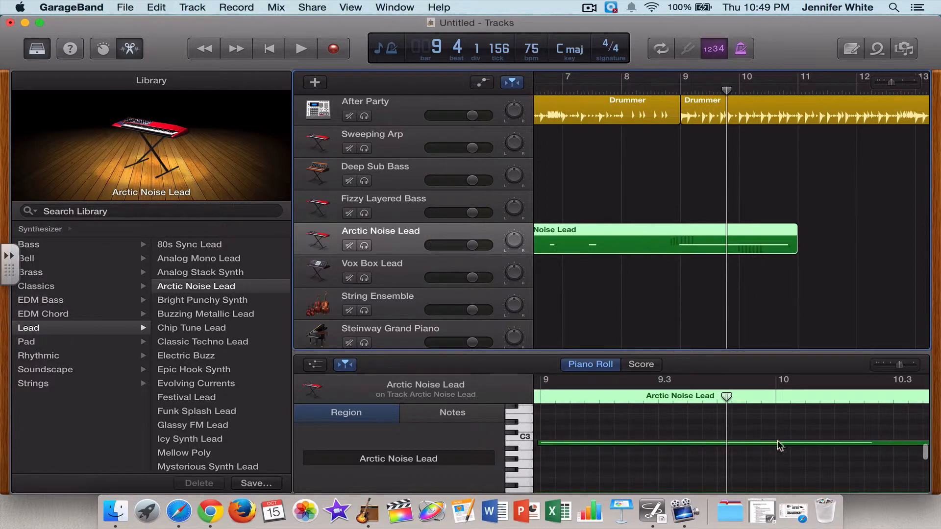
{"action": "key", "text": "super+a"}
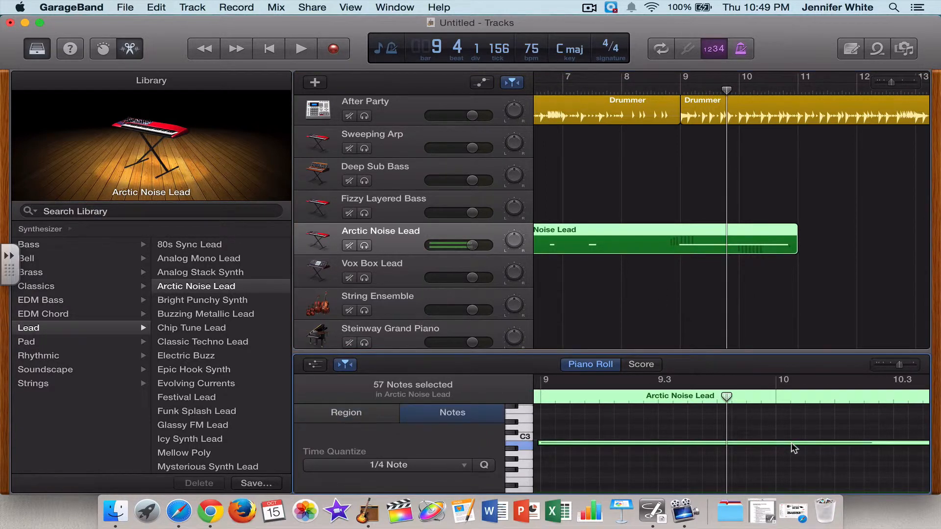
{"action": "key", "text": "Delete"}
{"action": "left_click", "coordinate": [773, 285]}
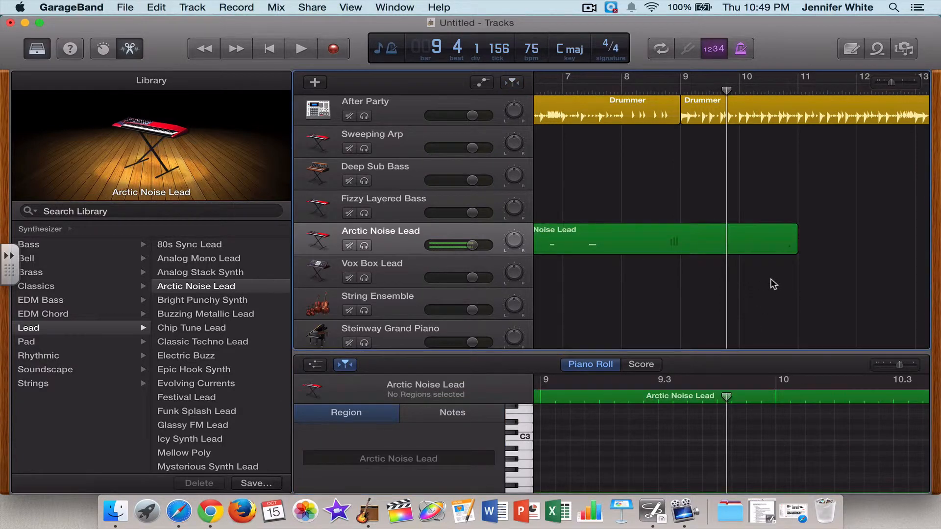
{"action": "key", "text": "space"}
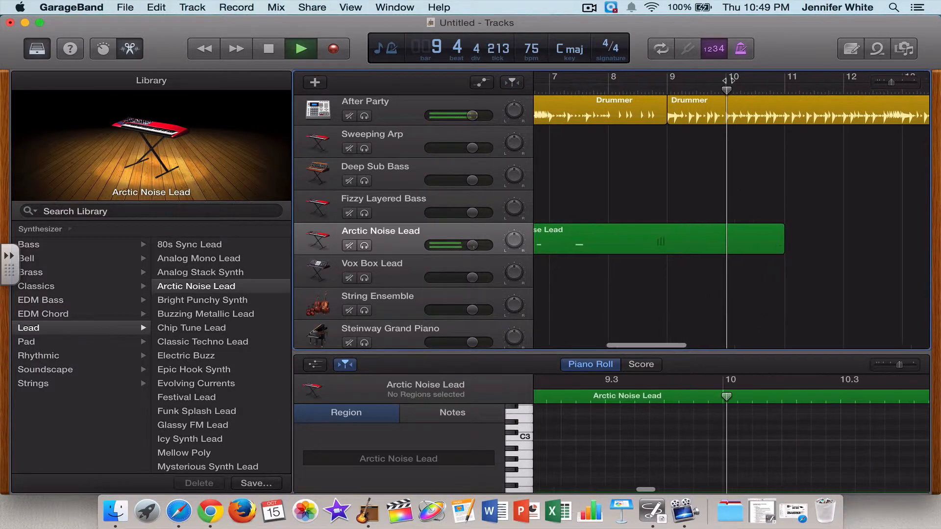
{"action": "key", "text": "space"}
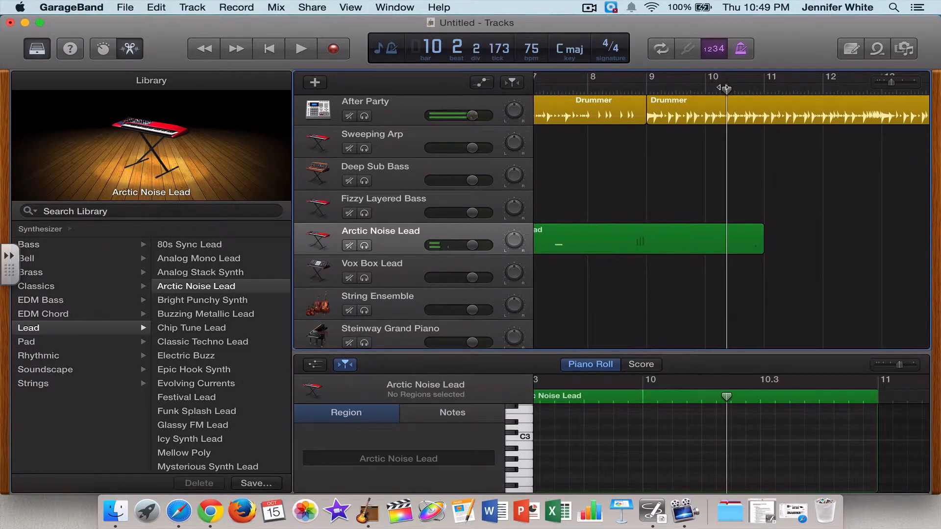
Split the Arctic Noise Lead region at bar 8 and delete the portion after the split.
{"action": "left_click_drag", "start_coordinate": [725, 88], "coordinate": [588, 112]}
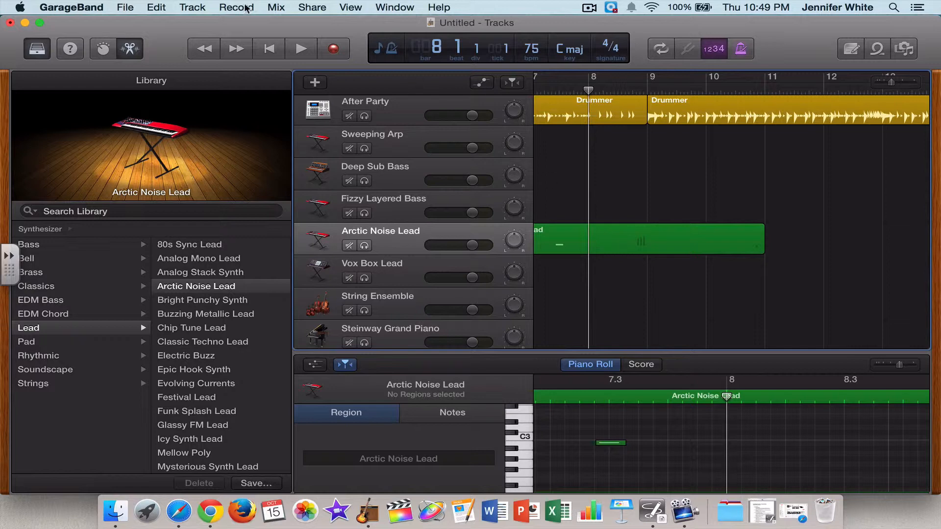
{"action": "left_click", "coordinate": [158, 10]}
{"action": "left_click", "coordinate": [195, 141]}
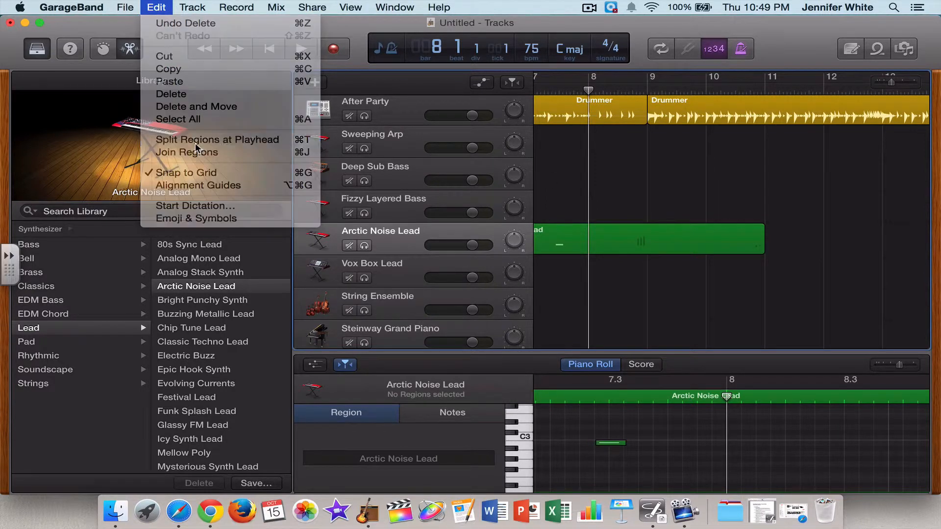
{"action": "left_click", "coordinate": [610, 227]}
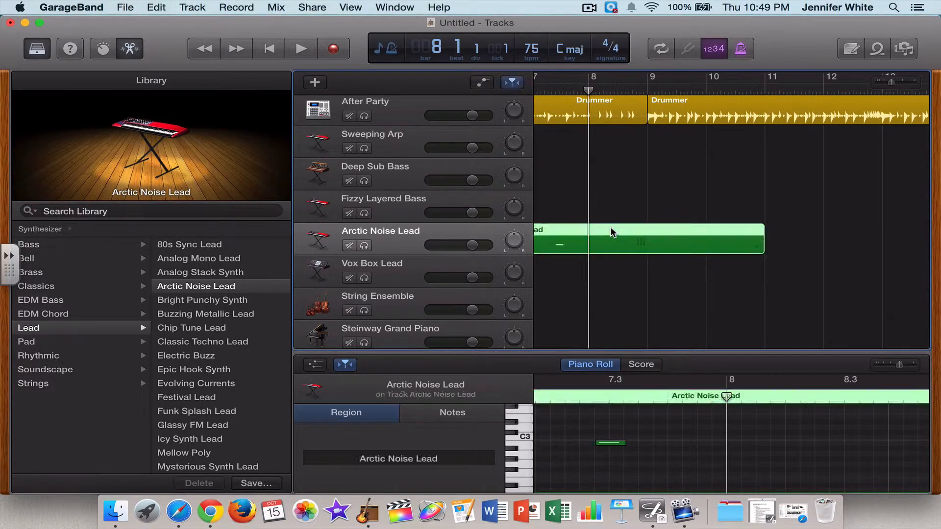
{"action": "left_click", "coordinate": [155, 7]}
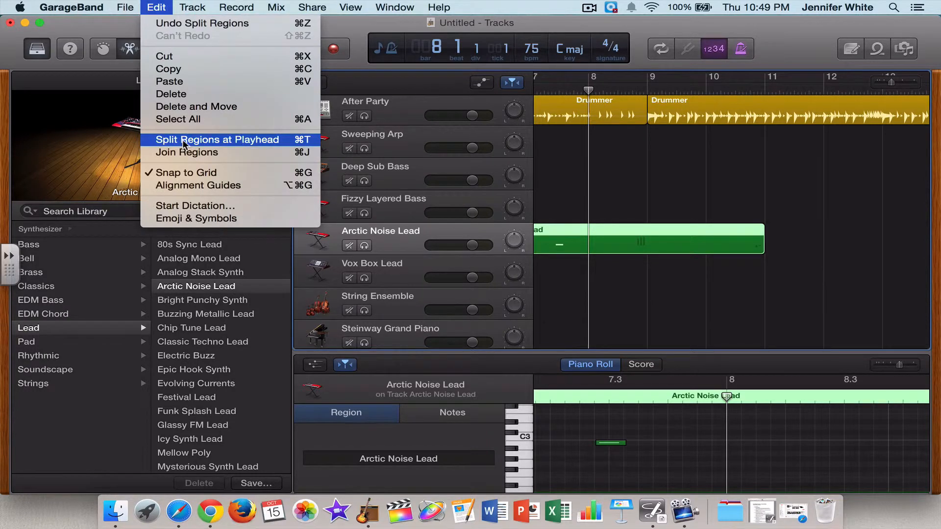
{"action": "left_click", "coordinate": [196, 139]}
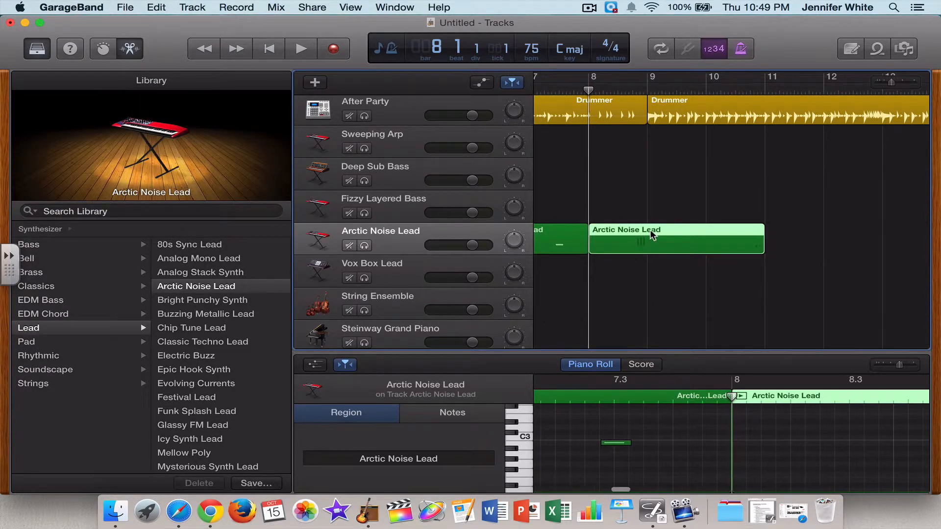
{"action": "key", "text": "Delete"}
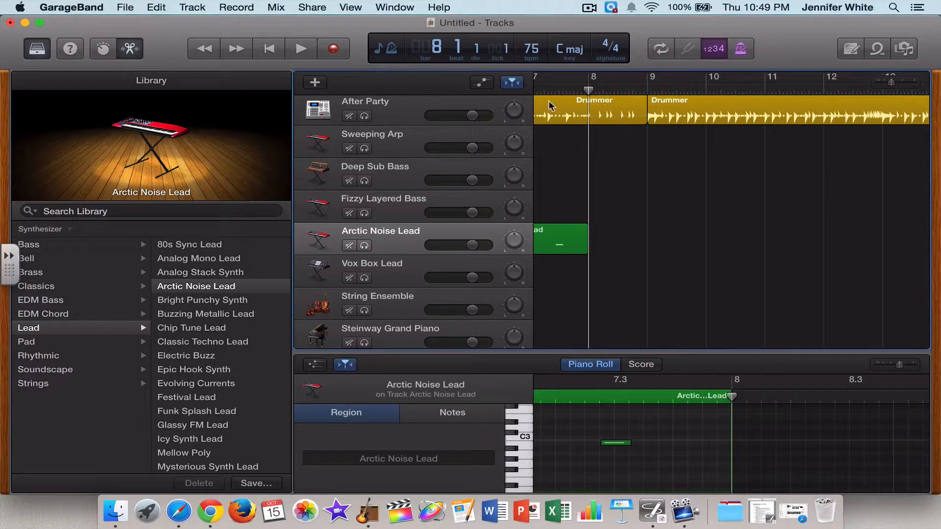
Return the playhead to the project start, open the loop browser and filter the loops by Organ.
{"action": "key", "text": "Return"}
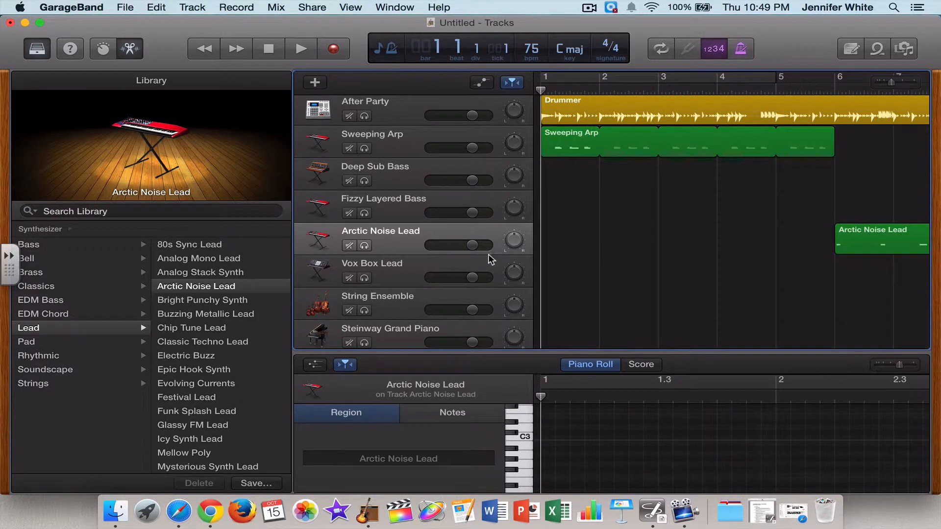
{"action": "scroll", "coordinate": [489, 248], "scroll_direction": "down", "scroll_amount": 1}
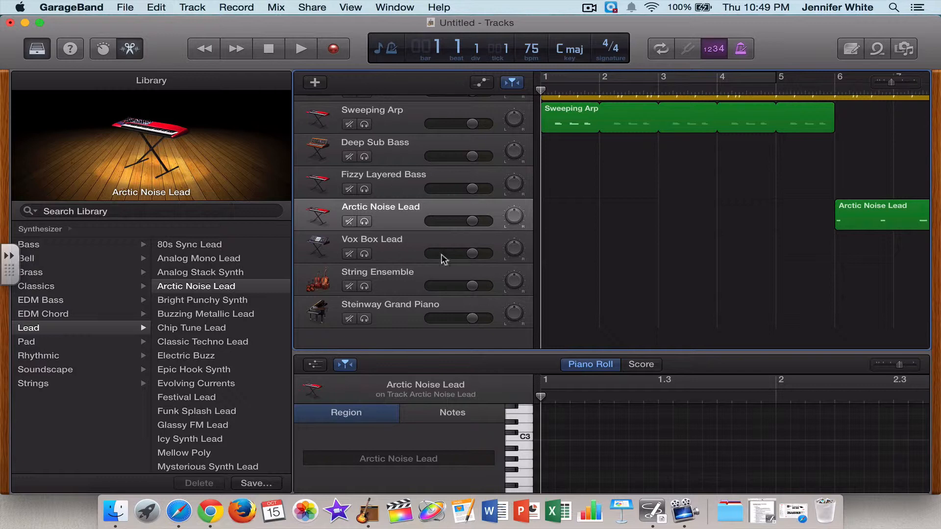
{"action": "left_click", "coordinate": [876, 50]}
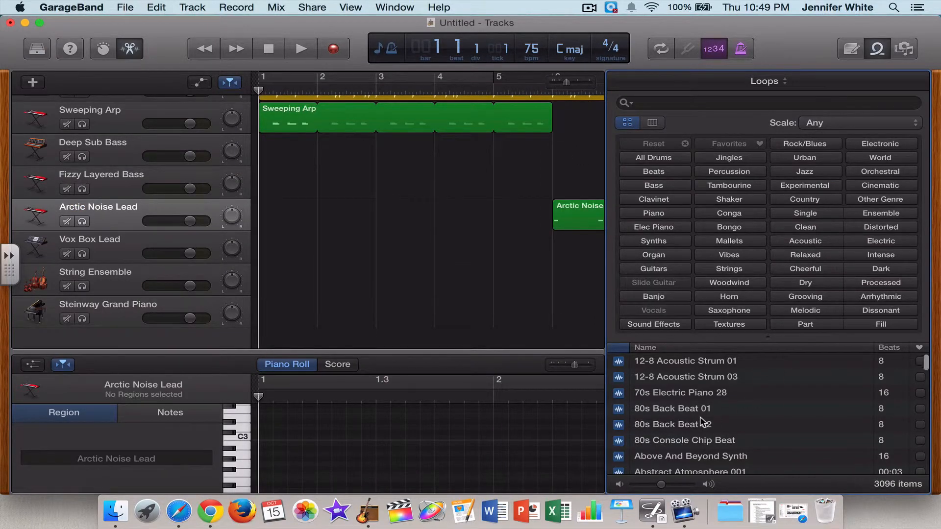
{"action": "scroll", "coordinate": [700, 416], "scroll_direction": "down", "scroll_amount": 5}
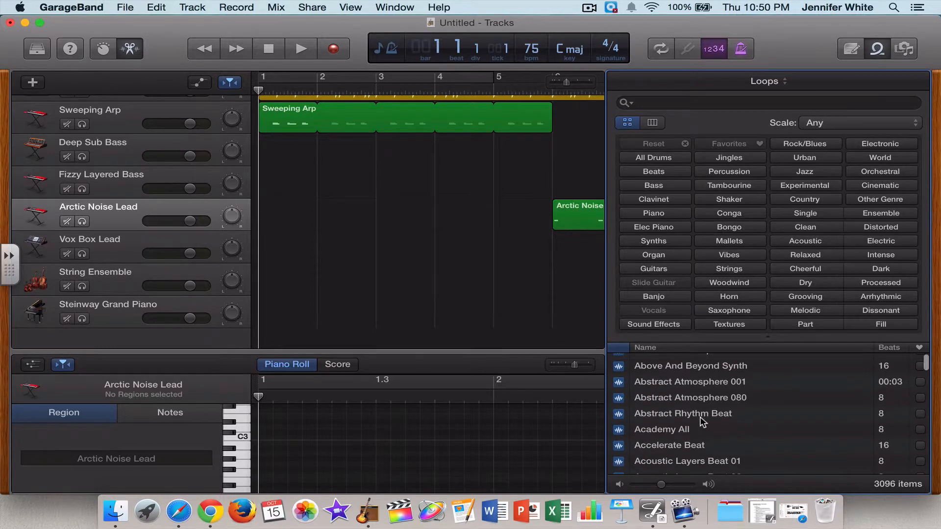
{"action": "scroll", "coordinate": [700, 416], "scroll_direction": "down", "scroll_amount": 5}
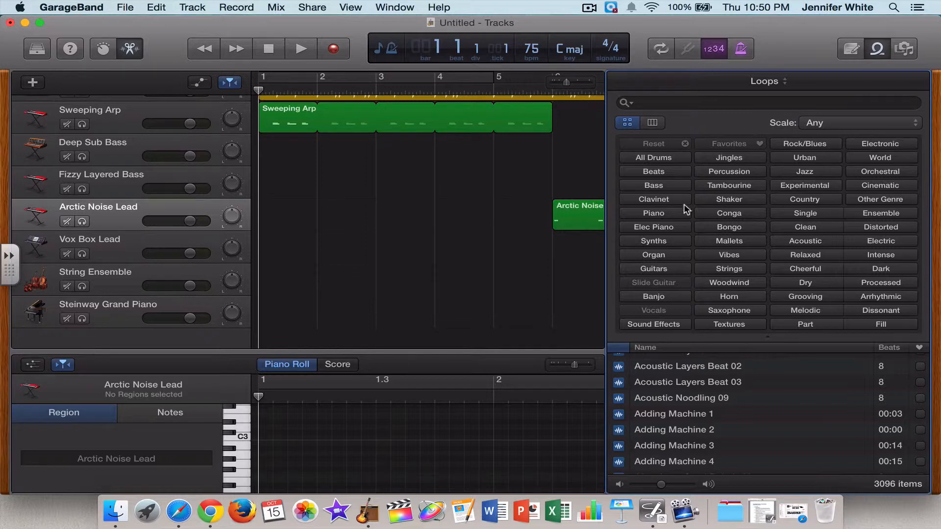
{"action": "scroll", "coordinate": [663, 393], "scroll_direction": "up", "scroll_amount": 10}
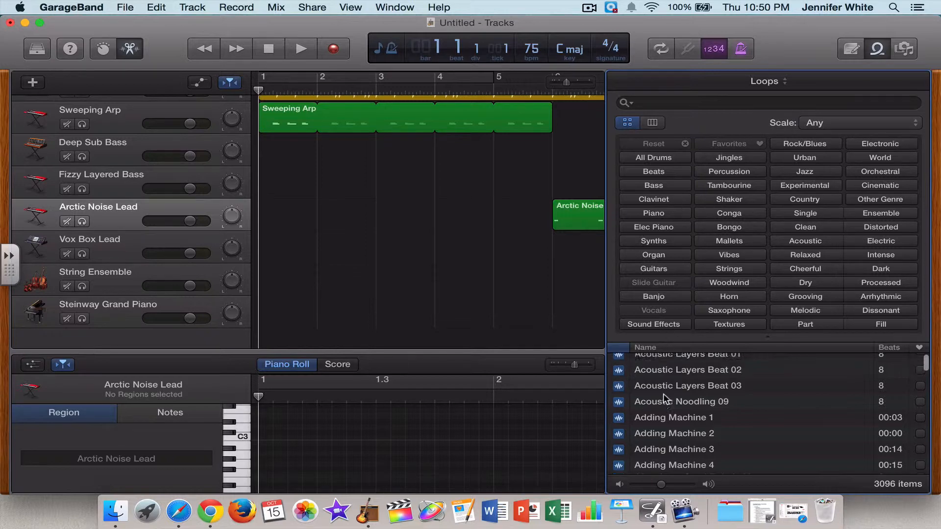
{"action": "left_click", "coordinate": [652, 250]}
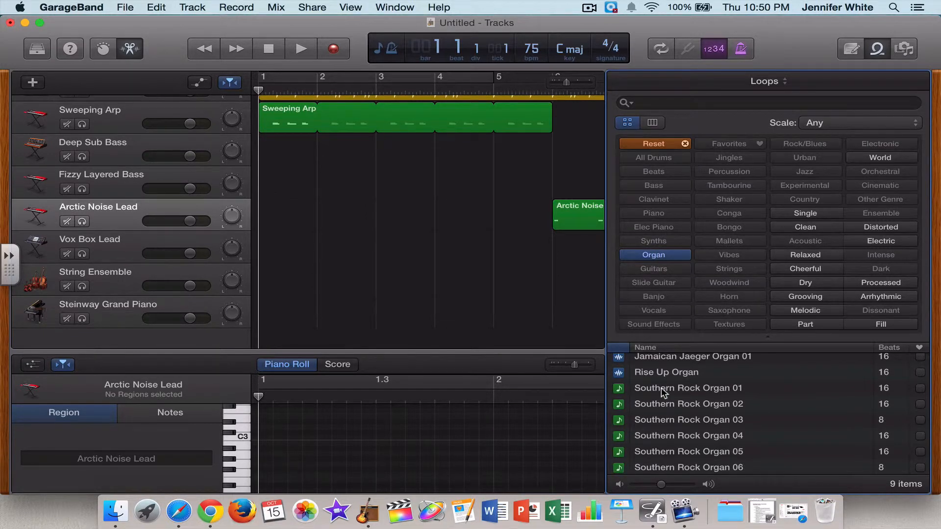
Add the Southern Rock Organ 01 loop at bar 1 of the Fizzy Layered Bass track, audition it and inspect its notes.
{"action": "left_click_drag", "start_coordinate": [661, 387], "coordinate": [269, 180]}
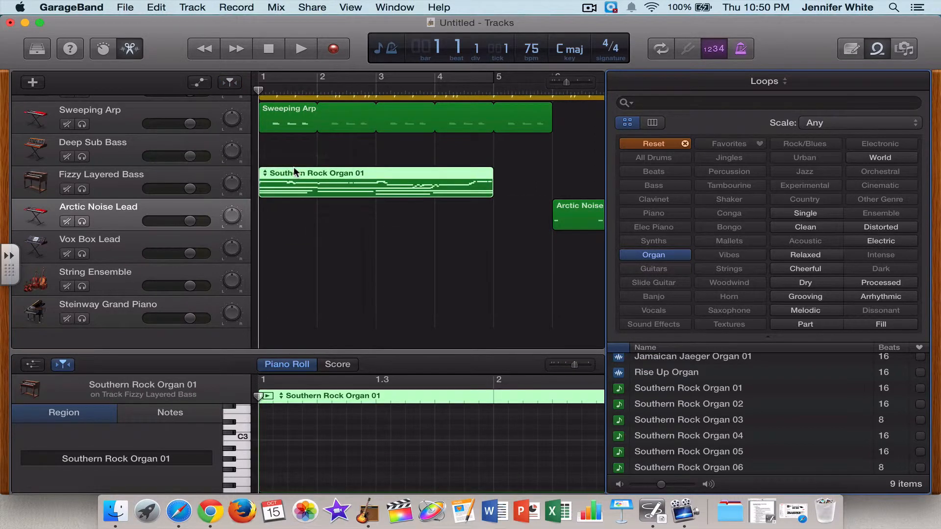
{"action": "key", "text": "space"}
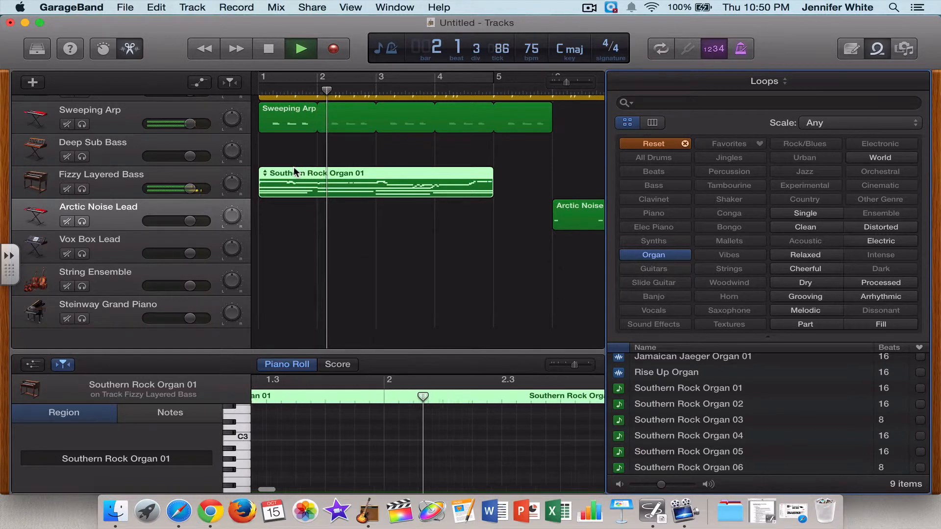
{"action": "key", "text": "space"}
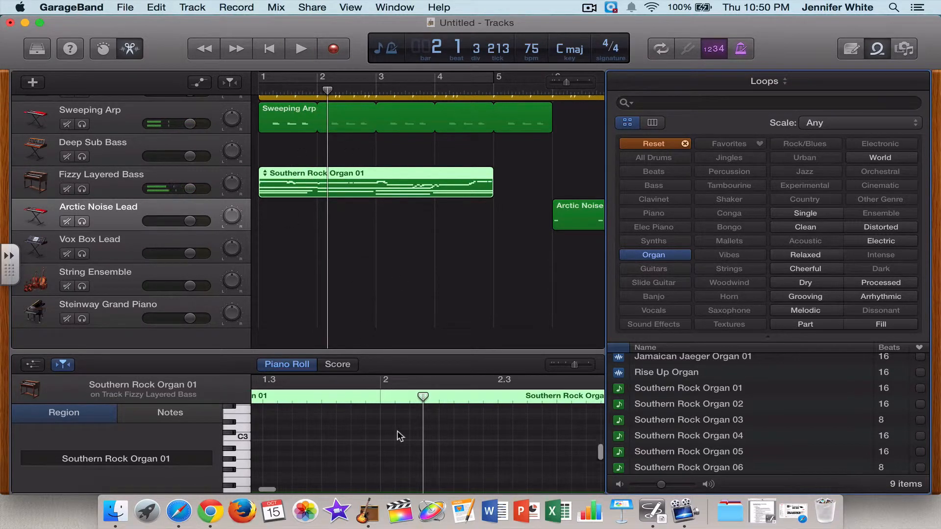
{"action": "scroll", "coordinate": [397, 431], "scroll_direction": "down", "scroll_amount": 15}
{"action": "scroll", "coordinate": [397, 430], "scroll_direction": "up", "scroll_amount": 20}
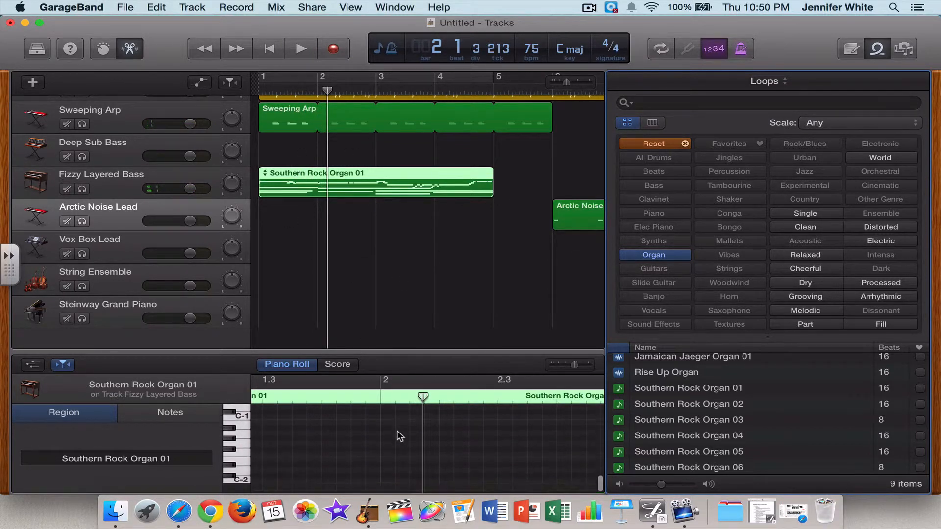
{"action": "scroll", "coordinate": [397, 430], "scroll_direction": "down", "scroll_amount": 2}
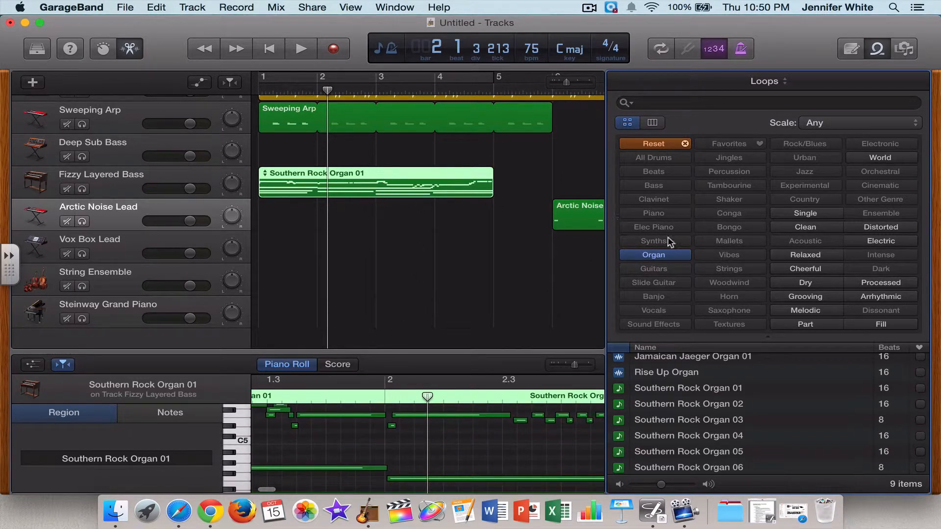
Add the Jamaican Jaeger Organ 01 loop on a new track at bar 2 and play the arrangement from there.
{"action": "scroll", "coordinate": [671, 369], "scroll_direction": "up", "scroll_amount": 1}
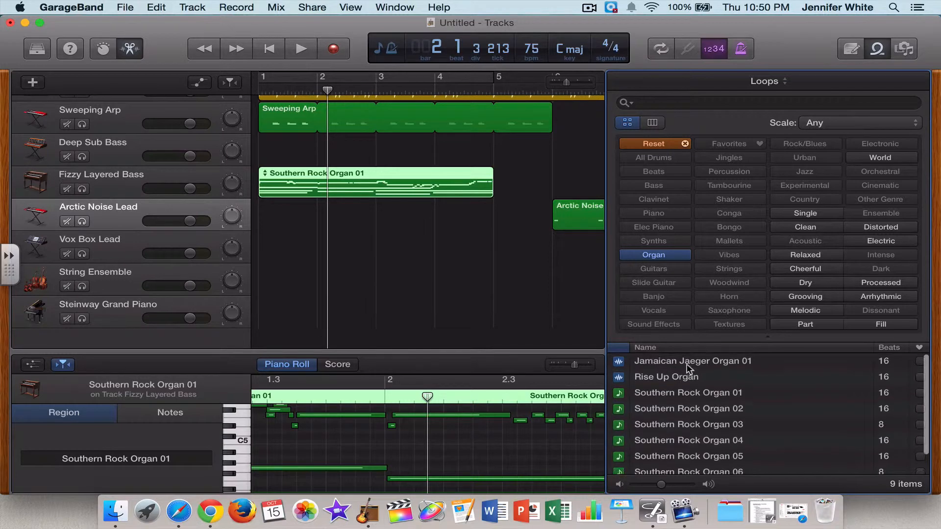
{"action": "left_click_drag", "start_coordinate": [692, 362], "coordinate": [342, 324]}
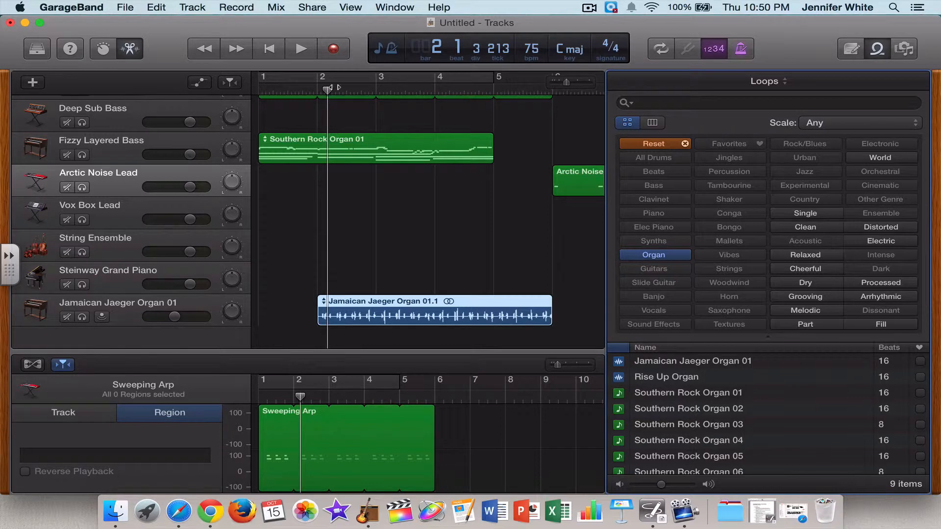
{"action": "left_click_drag", "start_coordinate": [325, 96], "coordinate": [310, 96]}
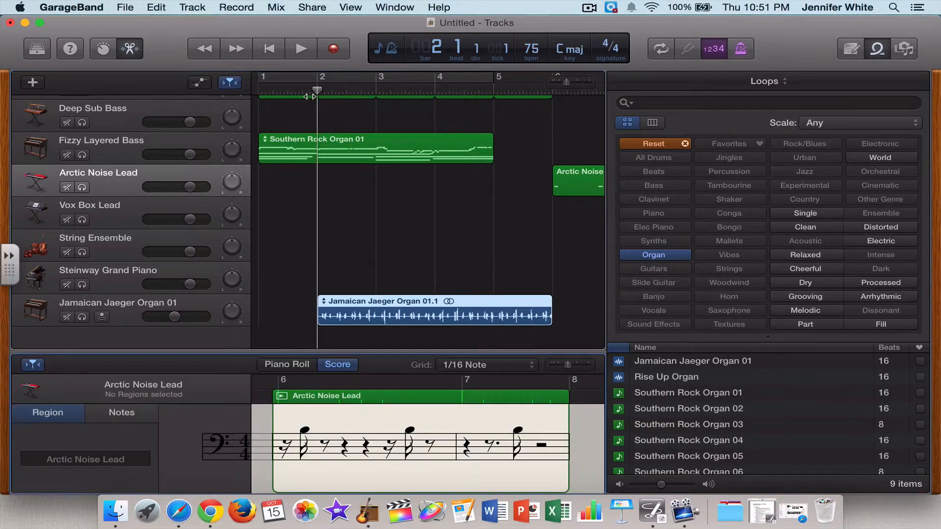
{"action": "key", "text": "space"}
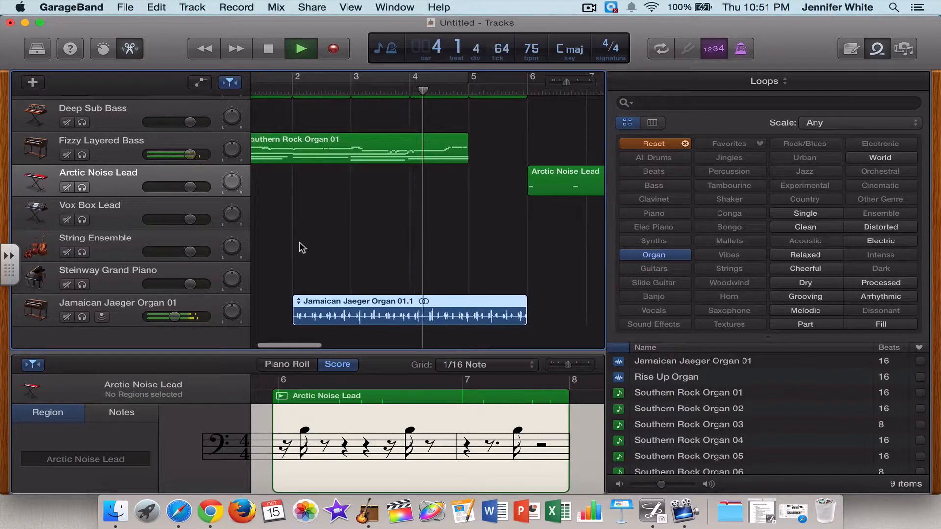
{"action": "key", "text": "space"}
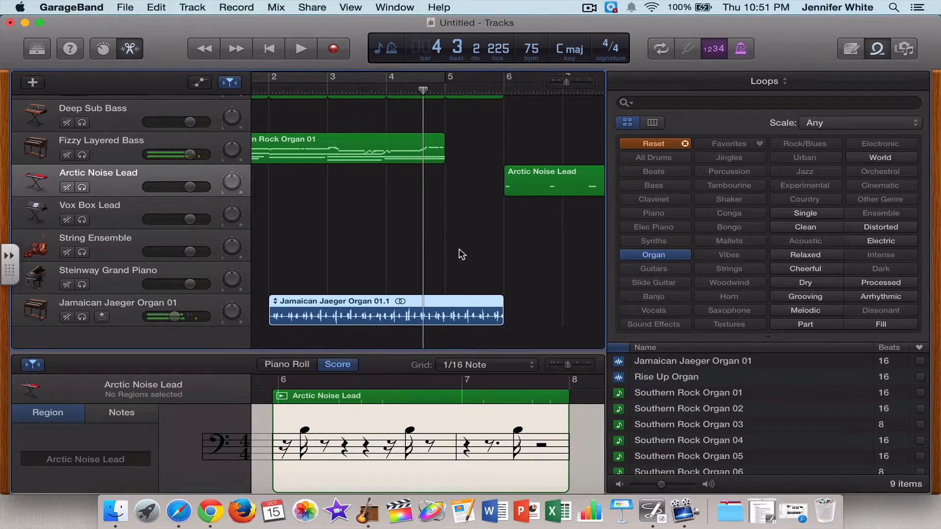
Split the Jamaican Jaeger Organ 01 region at the playhead in bar 4 and delete the portion after the split.
{"action": "left_click", "coordinate": [436, 298]}
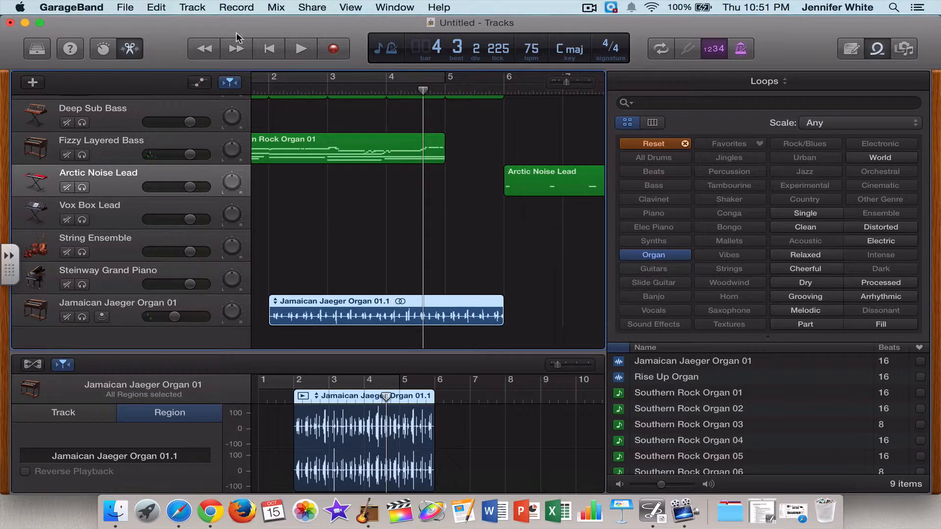
{"action": "left_click", "coordinate": [150, 8]}
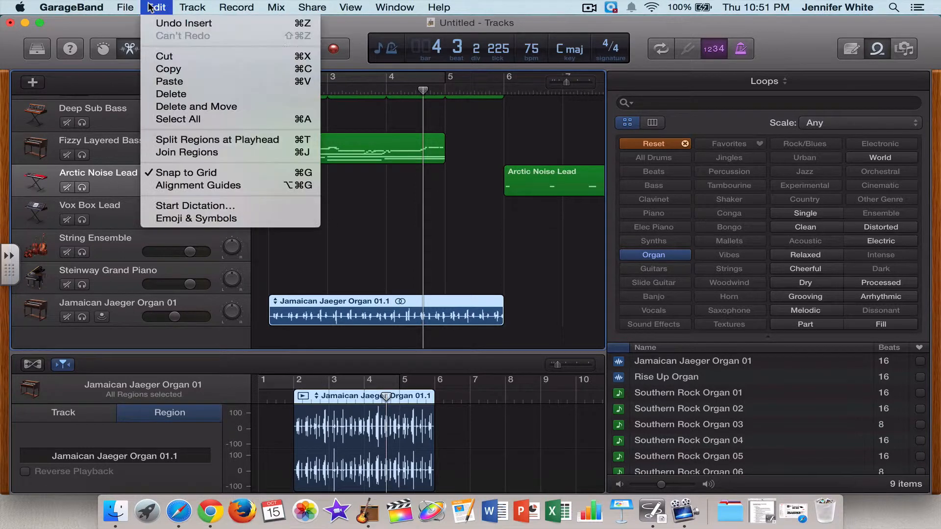
{"action": "left_click", "coordinate": [180, 140]}
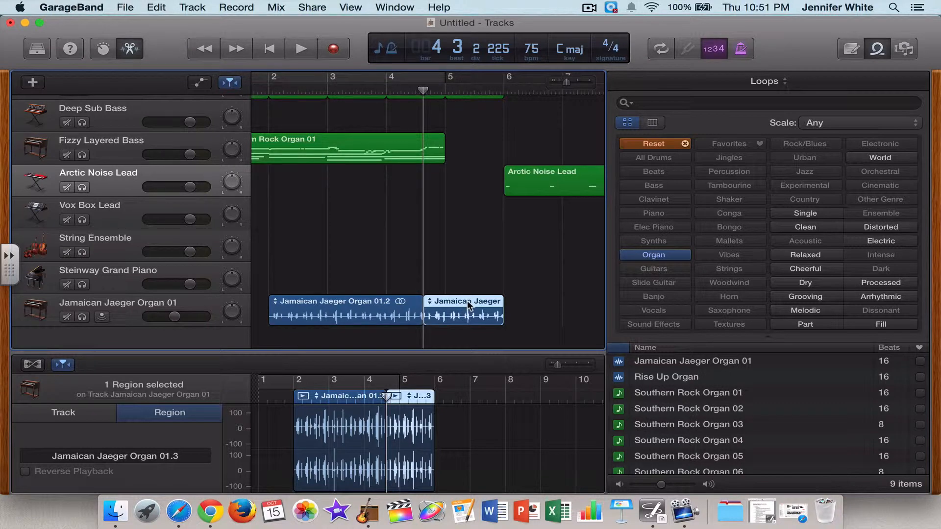
{"action": "key", "text": "Delete"}
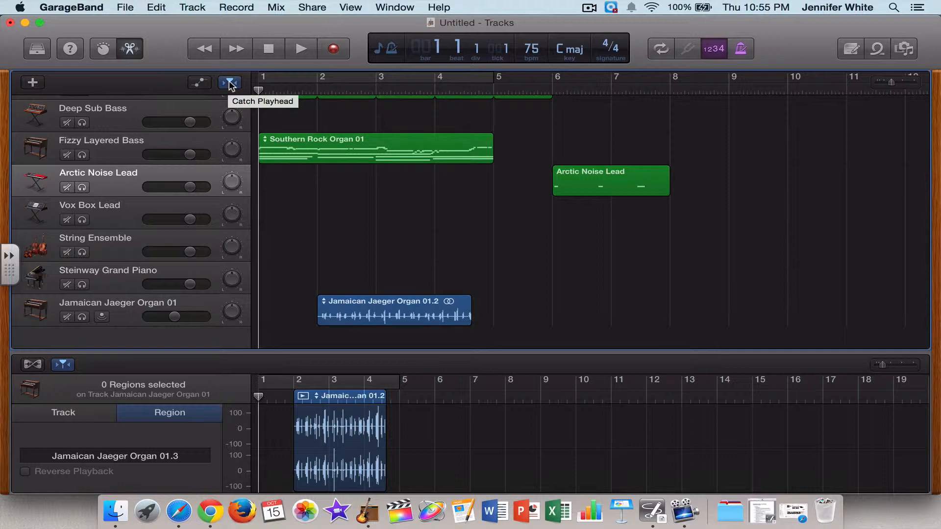
Reopen the loop browser, play the arrangement from bar 1 and adjust the computer's output volume while listening.
{"action": "left_click", "coordinate": [877, 49]}
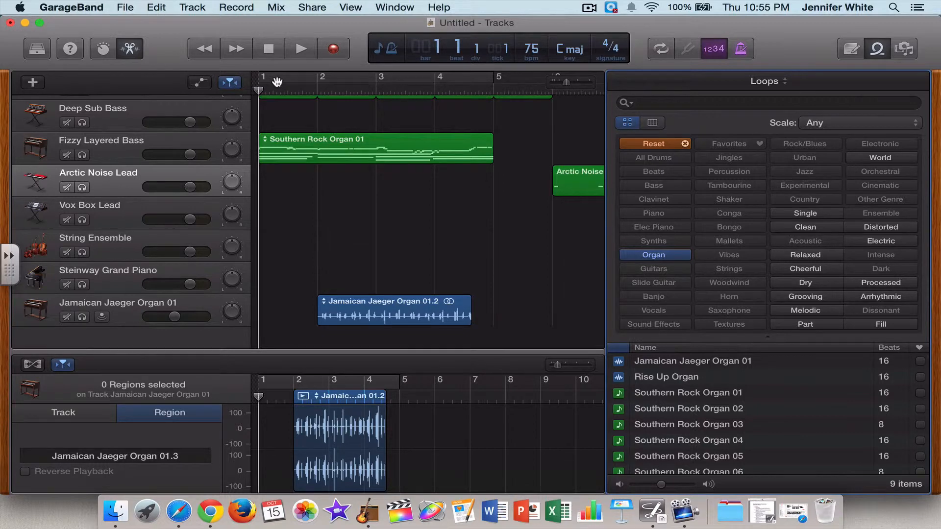
{"action": "key", "text": "space"}
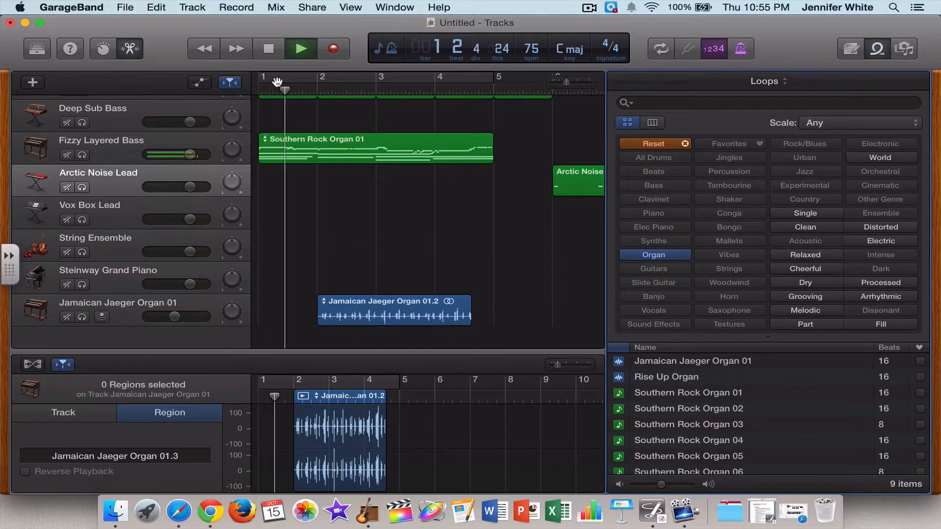
{"action": "key", "text": "F12"}
{"action": "key", "text": "F11"}
{"action": "key", "text": "F11"}
{"action": "key", "text": "F11"}
{"action": "key", "text": "F11"}
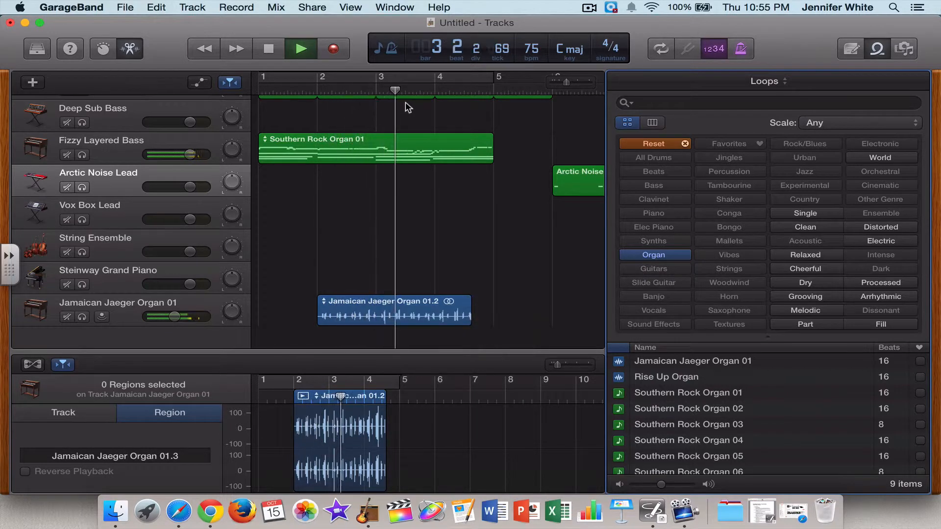
{"action": "scroll", "coordinate": [441, 105], "scroll_direction": "right", "scroll_amount": 2}
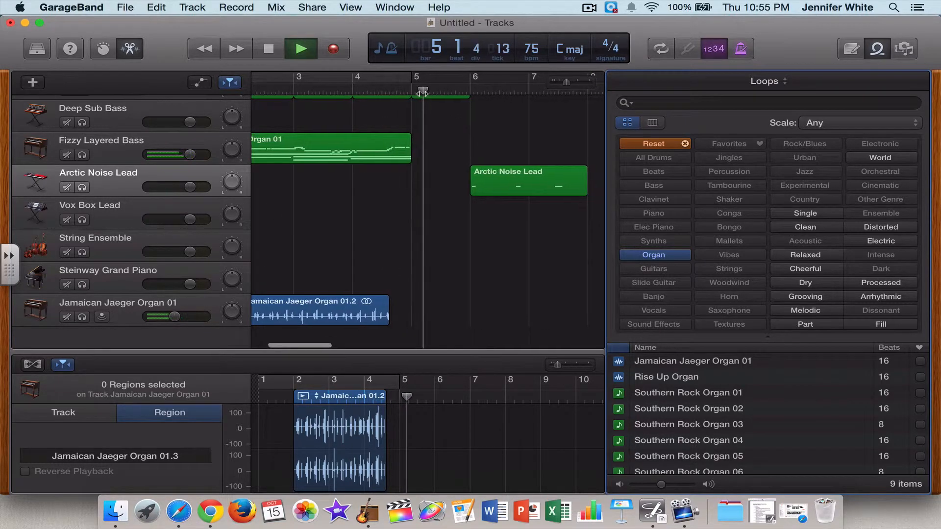
Move the playhead back to about bar 3 and play the arrangement through bar 8 with Catch Playhead turned off.
{"action": "left_click_drag", "start_coordinate": [422, 91], "coordinate": [318, 92]}
{"action": "key", "text": "space"}
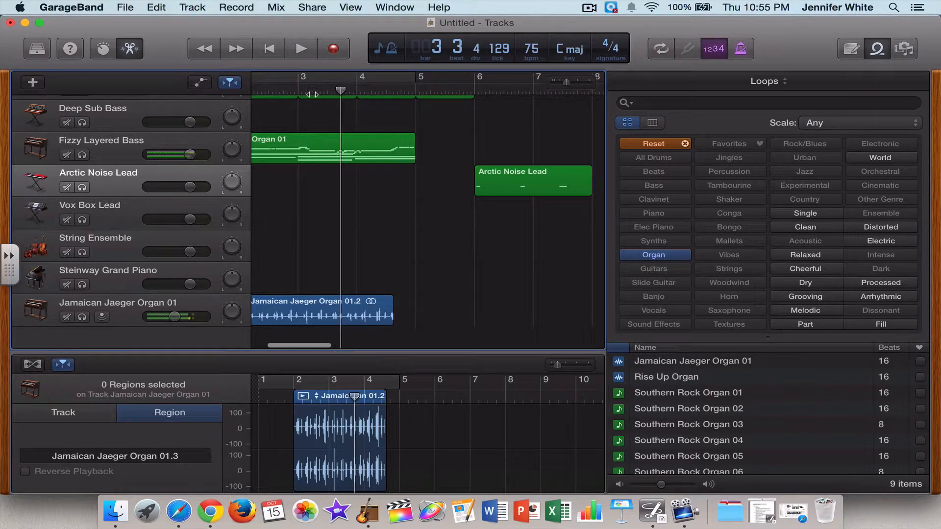
{"action": "key", "text": "space"}
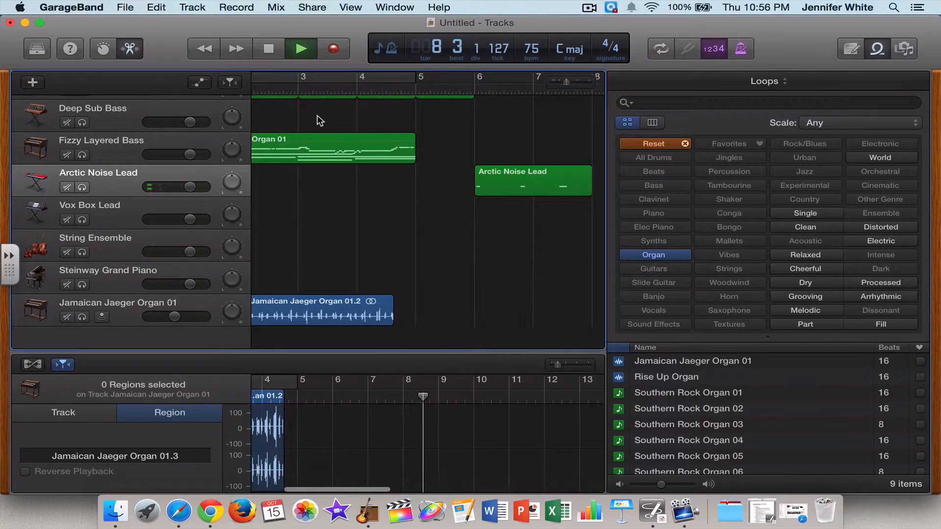
{"action": "key", "text": "space"}
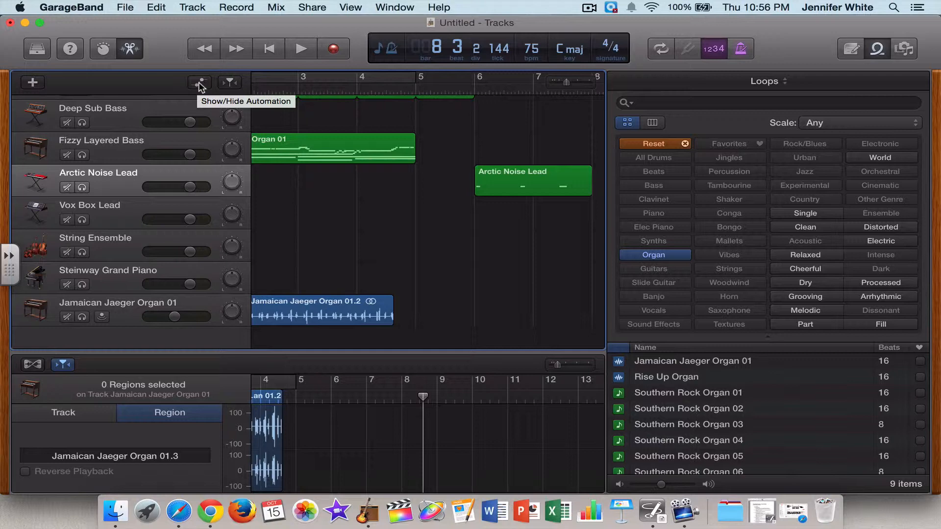
Show track automation and shape a volume fade-in on the Sweeping Arp track from bar 1 to just before bar 3.
{"action": "left_click", "coordinate": [198, 82]}
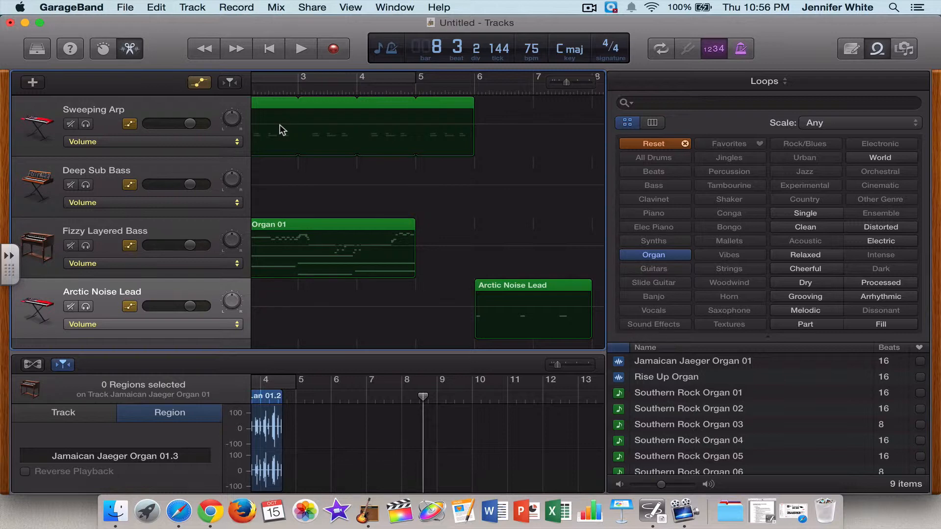
{"action": "scroll", "coordinate": [280, 125], "scroll_direction": "left", "scroll_amount": 5}
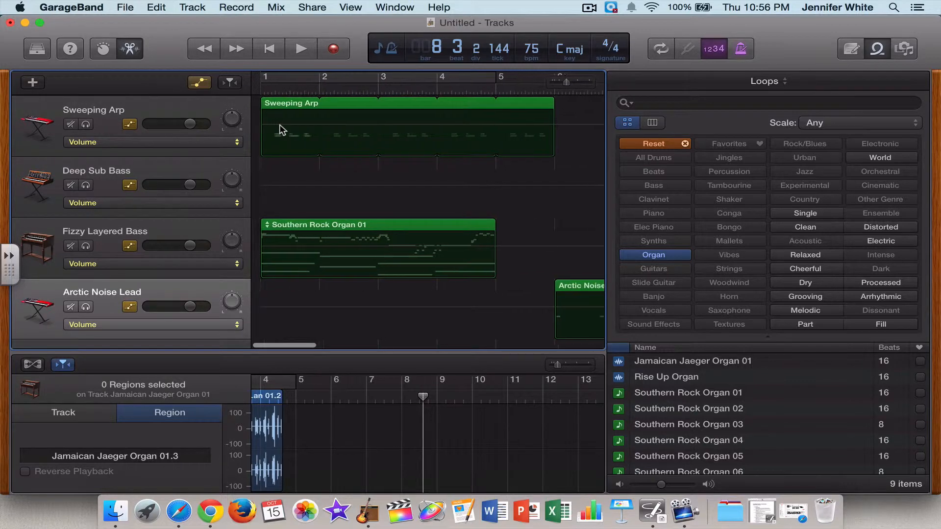
{"action": "left_click", "coordinate": [270, 127]}
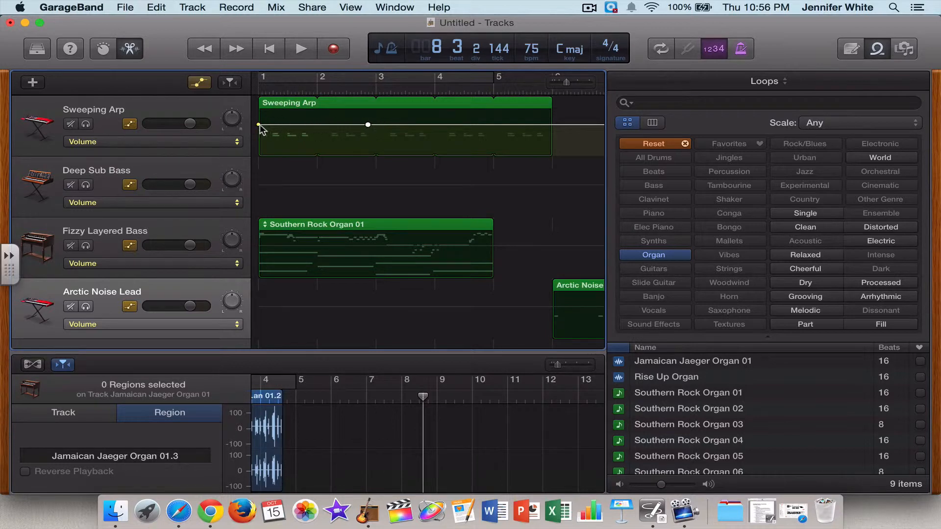
{"action": "left_click_drag", "start_coordinate": [258, 125], "coordinate": [266, 155]}
Solo the Sweeping Arp track and play it from the project start to hear its volume fade-in.
{"action": "key", "text": "Return"}
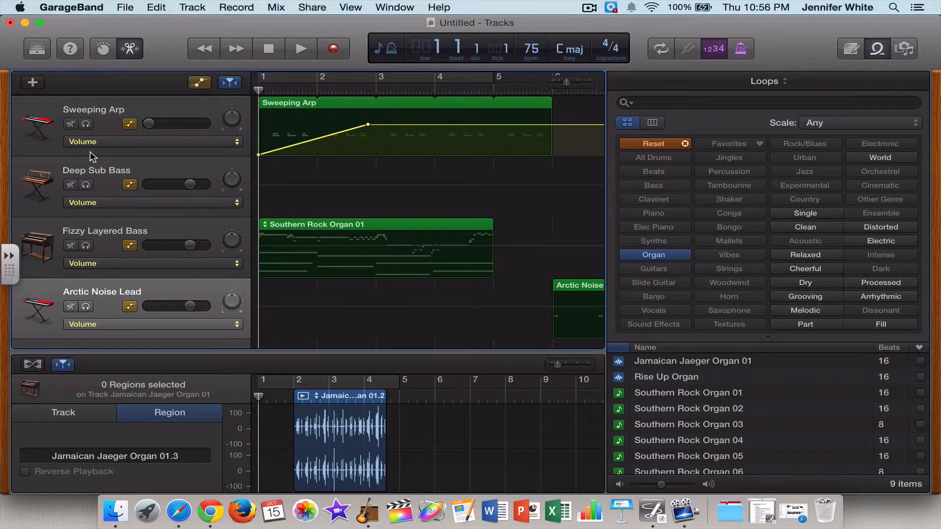
{"action": "left_click", "coordinate": [86, 125]}
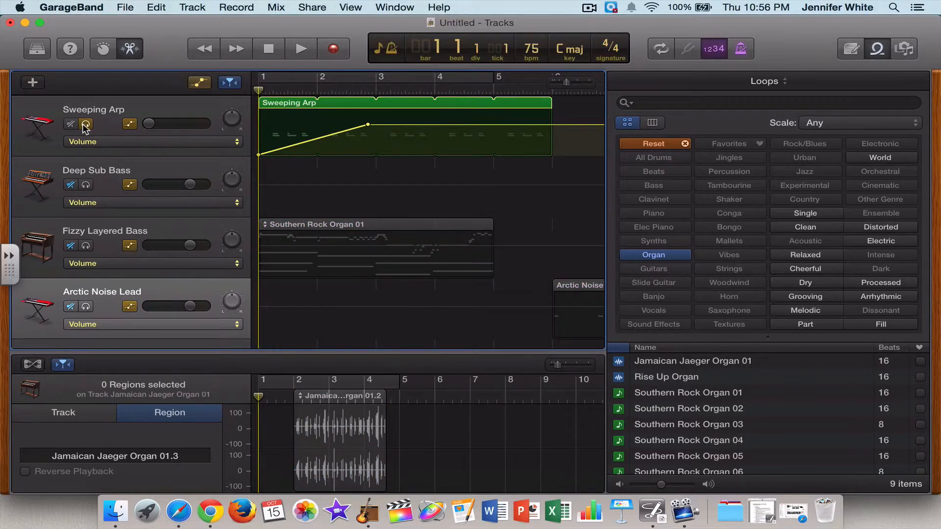
{"action": "left_click", "coordinate": [87, 126]}
{"action": "key", "text": "space"}
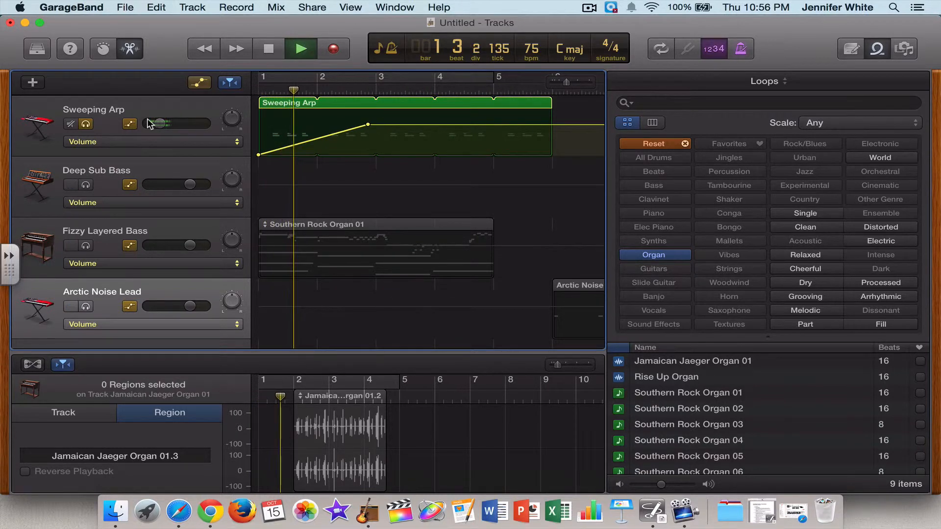
{"action": "key", "text": "XF86AudioRaiseVolume"}
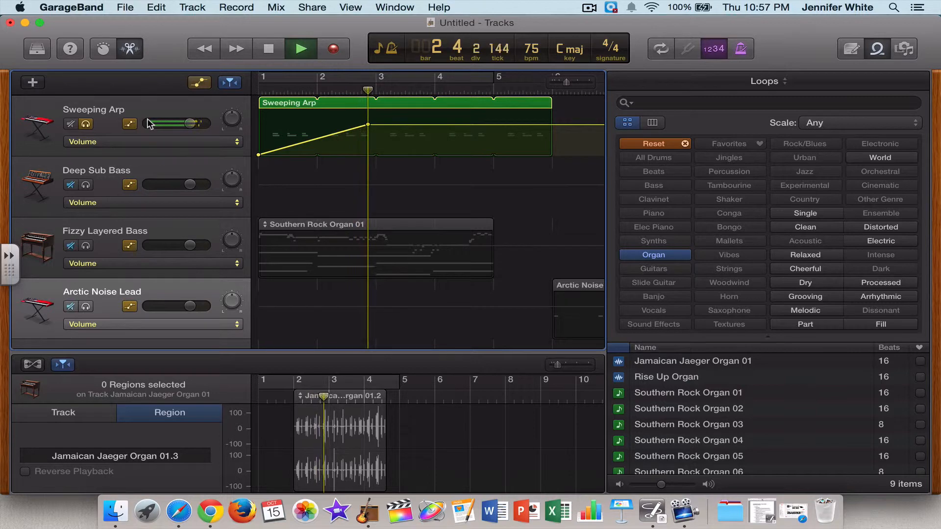
{"action": "key", "text": "space"}
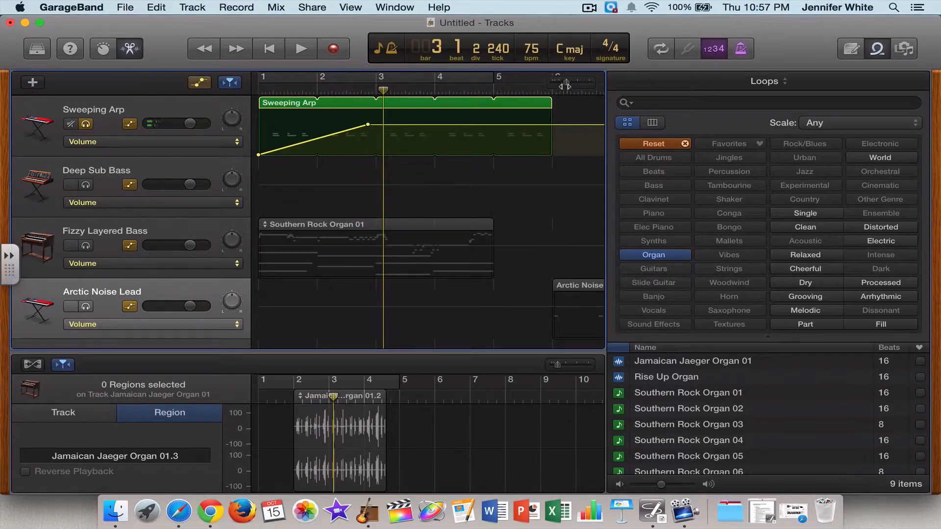
Turn on cycle mode with a range from bar 3 to bar 5 and play the repeating section.
{"action": "left_click_drag", "start_coordinate": [565, 86], "coordinate": [551, 88]}
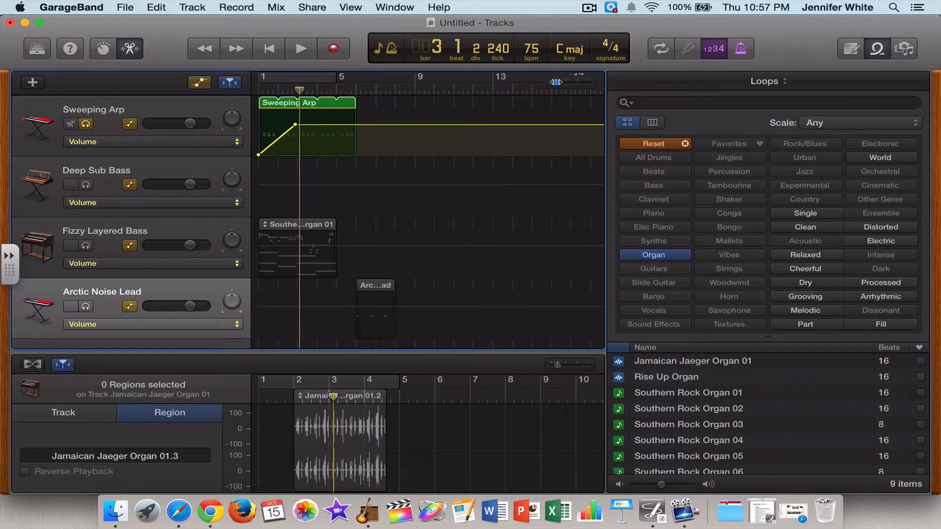
{"action": "left_click_drag", "start_coordinate": [556, 81], "coordinate": [566, 82]}
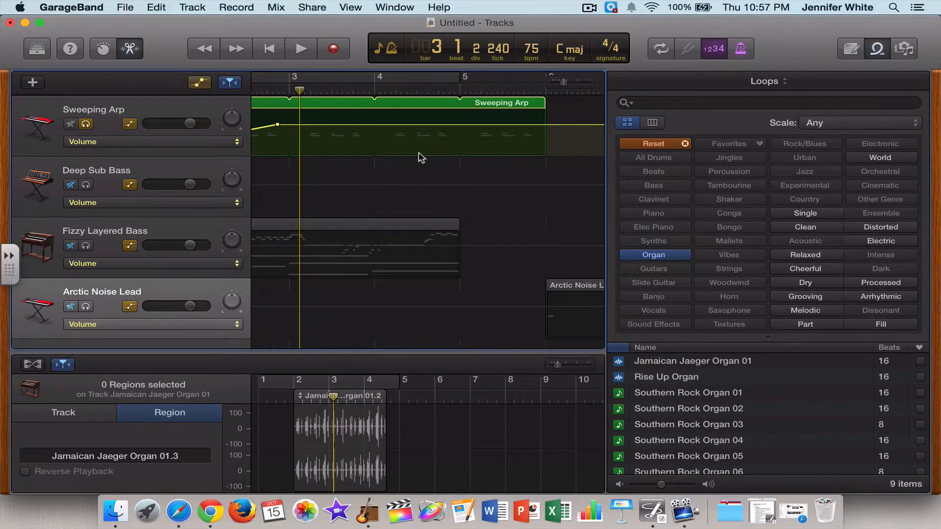
{"action": "scroll", "coordinate": [418, 152], "scroll_direction": "left", "scroll_amount": 5}
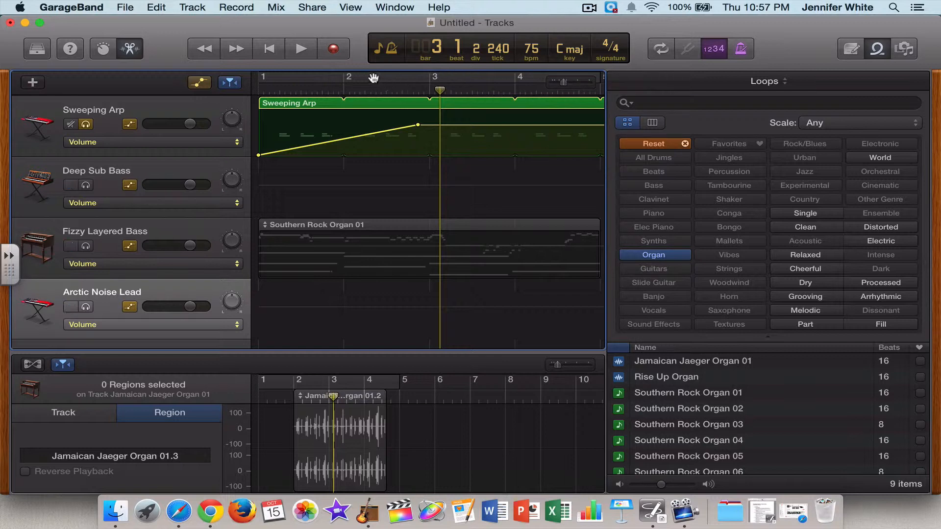
{"action": "left_click", "coordinate": [666, 48]}
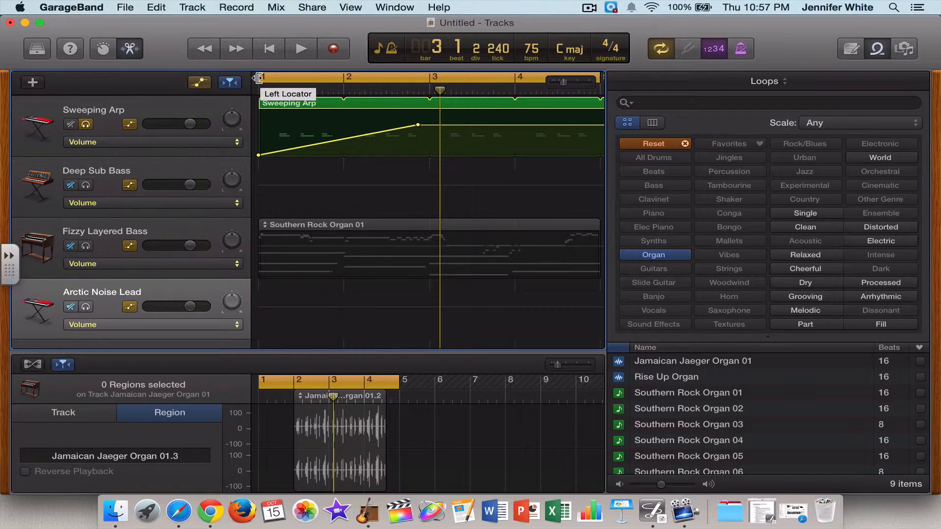
{"action": "left_click_drag", "start_coordinate": [258, 77], "coordinate": [430, 77]}
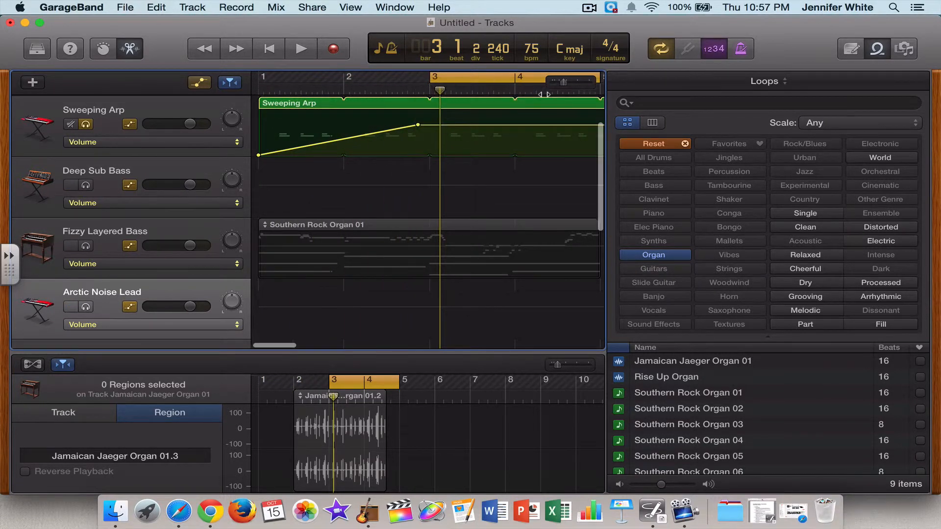
{"action": "scroll", "coordinate": [544, 93], "scroll_direction": "right", "scroll_amount": 5}
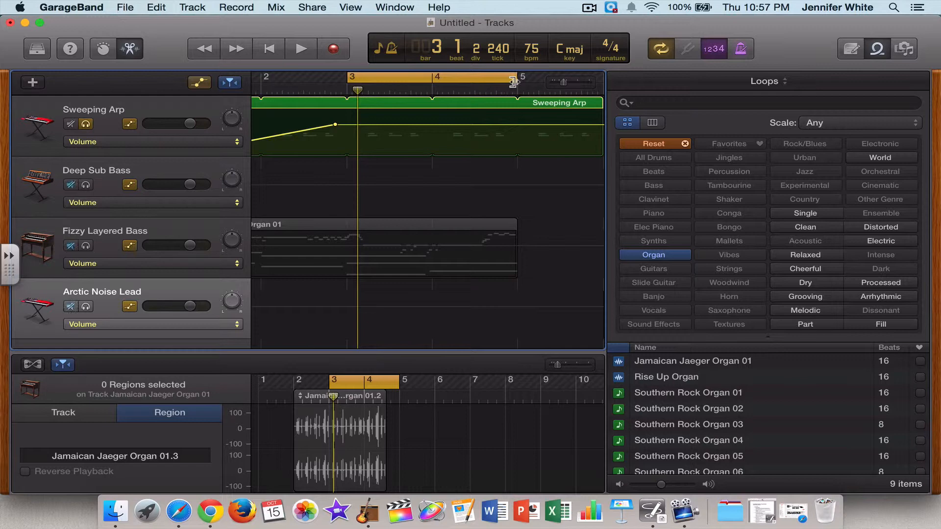
{"action": "mouse_move", "coordinate": [510, 82]}
{"action": "left_mouse_down"}
{"action": "mouse_move", "coordinate": [469, 86]}
{"action": "mouse_move", "coordinate": [514, 81]}
{"action": "left_mouse_up"}
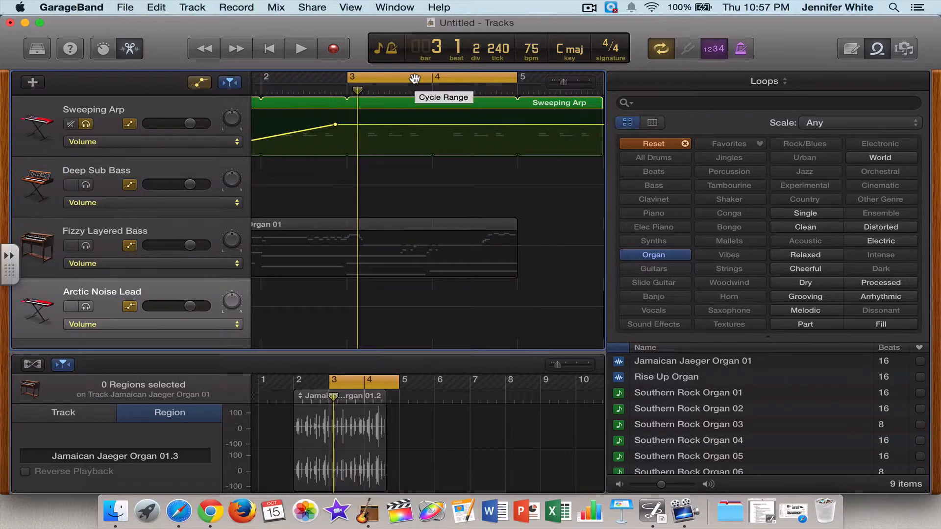
{"action": "key", "text": "space"}
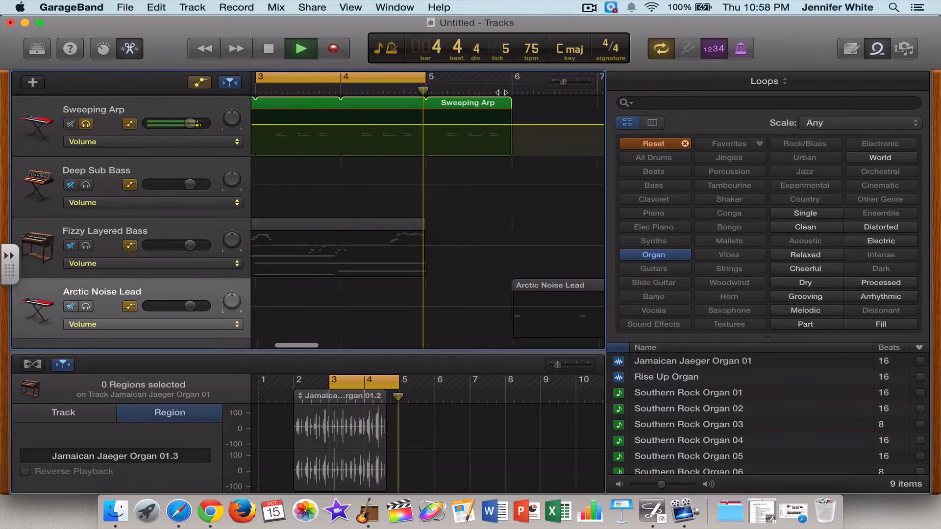
{"action": "key", "text": "space"}
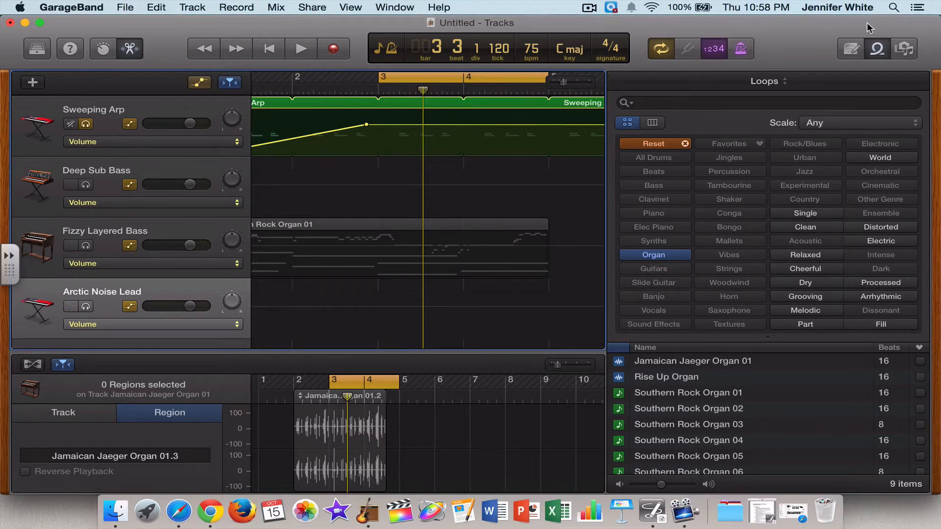
Close the loop browser and bring up the list of track commands.
{"action": "left_click", "coordinate": [878, 49]}
{"action": "left_click", "coordinate": [186, 7]}
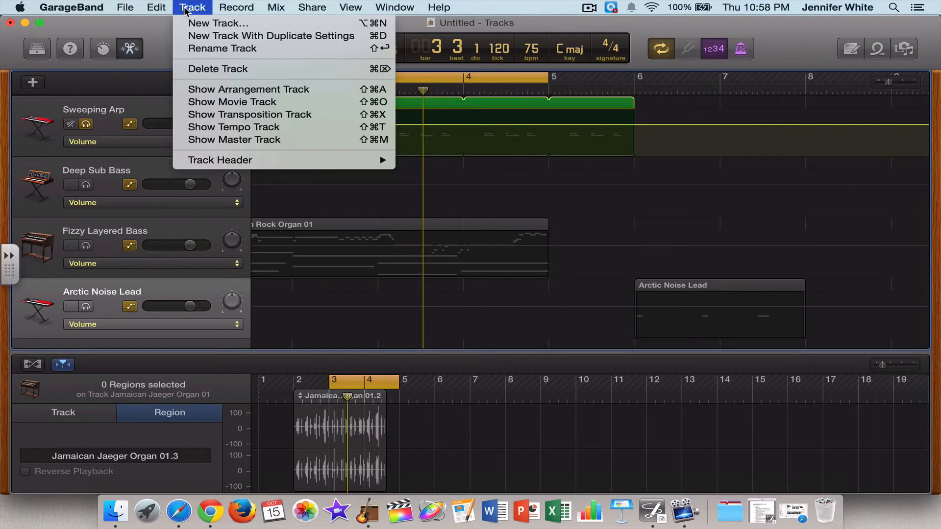